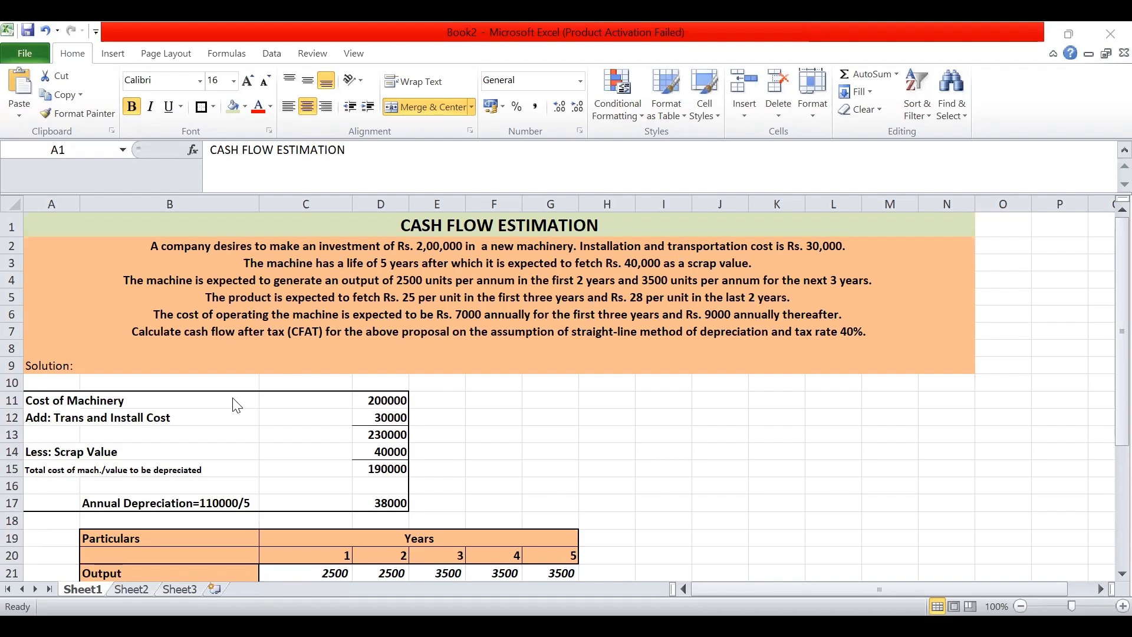
Step: Review the machinery cost, the transport and installation cost, and their sum formula in D11:D13
left_click(375, 402)
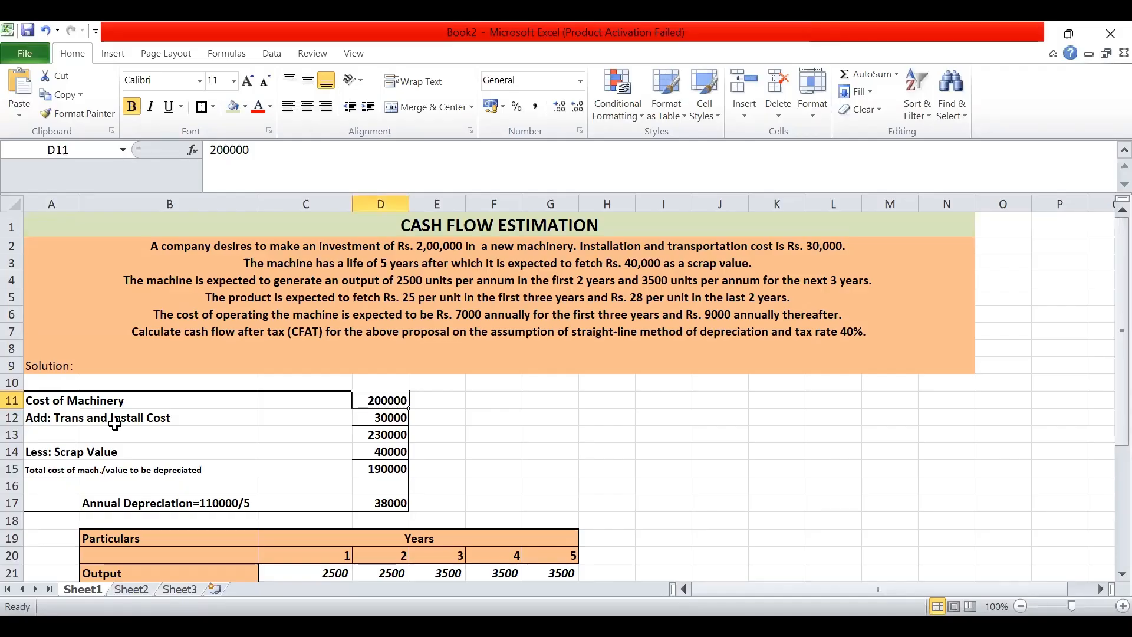
left_click(386, 418)
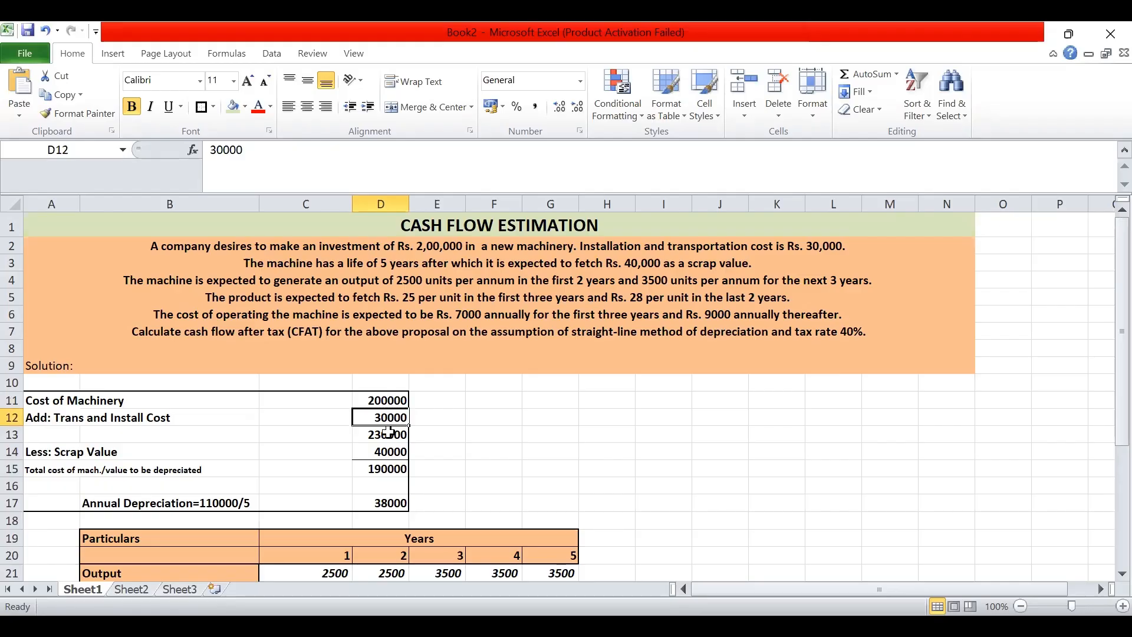
left_click(388, 434)
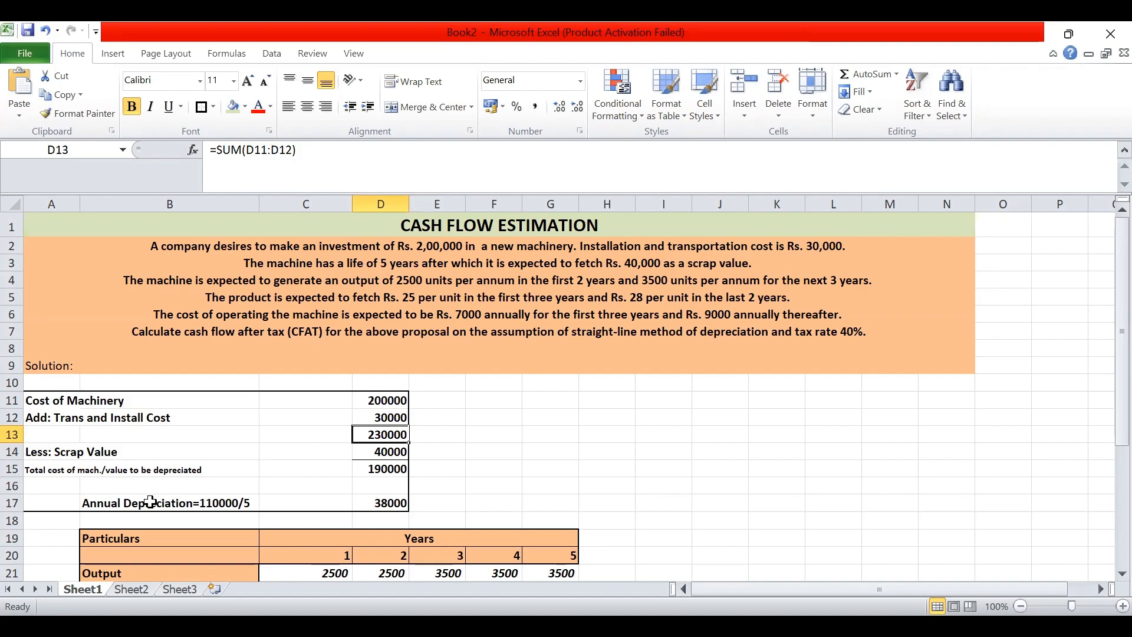
Step: Correct the label in B17 to read "Annual Depreciation=190000/5"
left_click(175, 503)
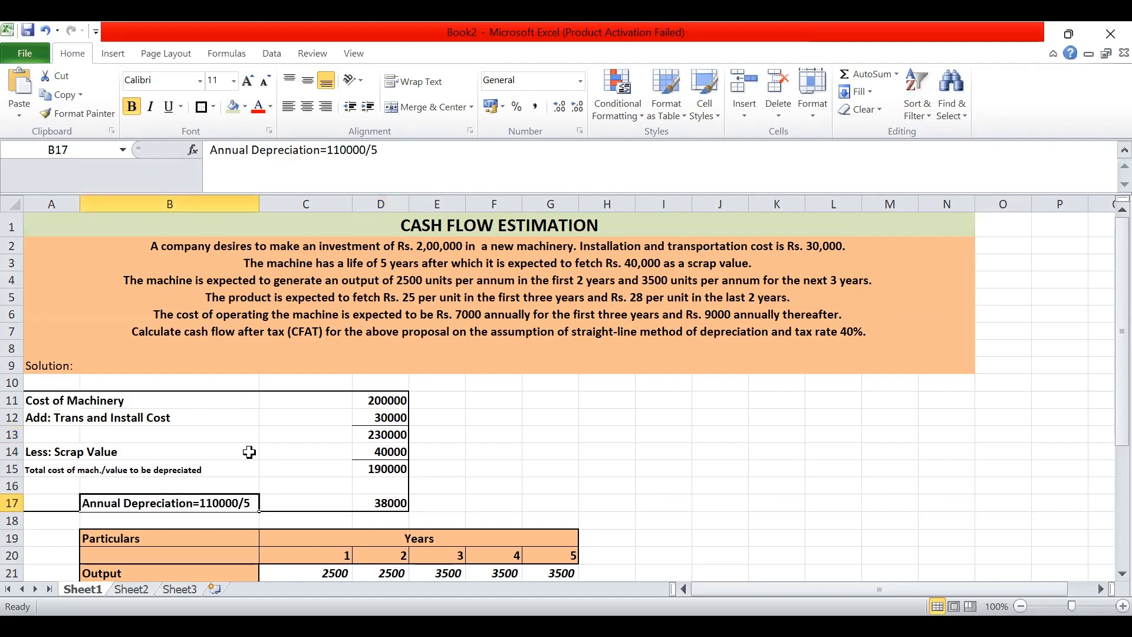
left_click(341, 152)
key("BackSpace")
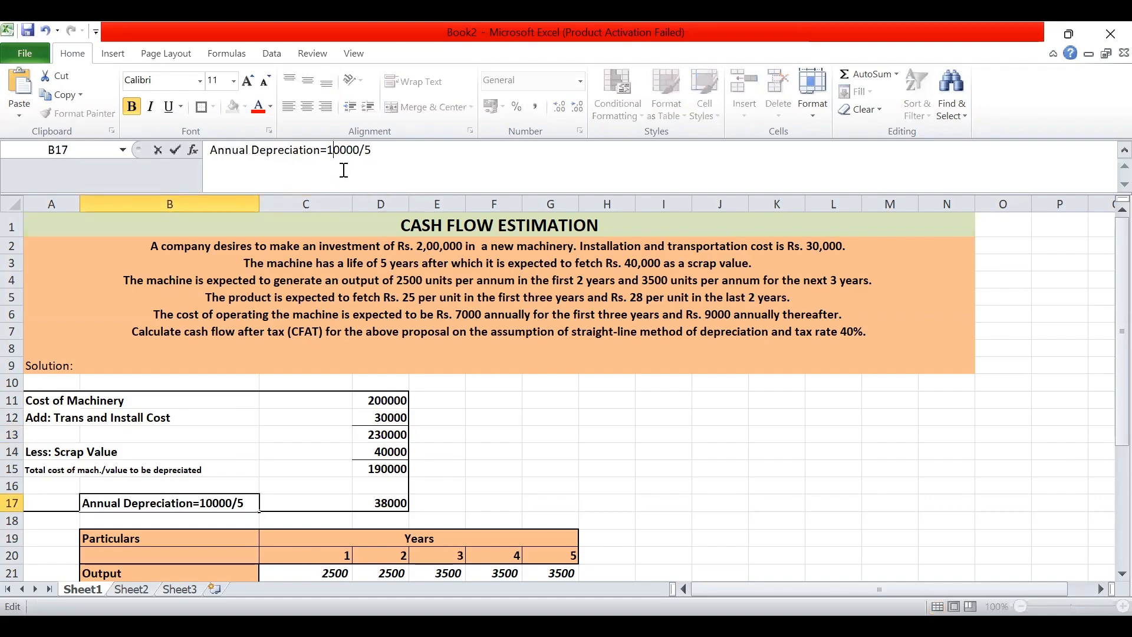
type("9")
left_click(429, 515)
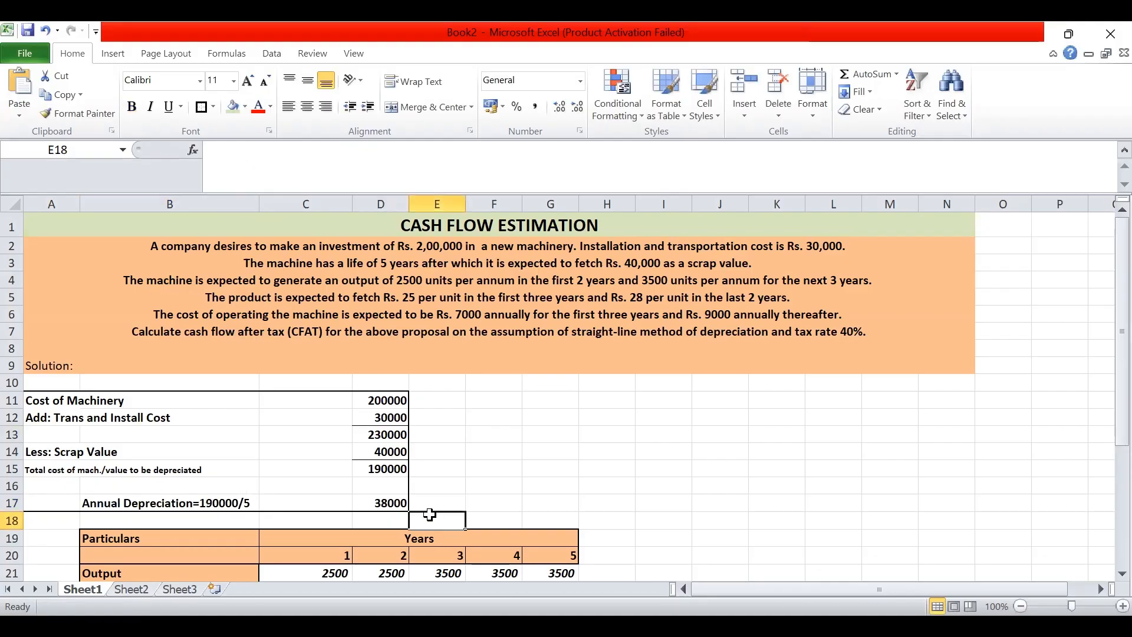
Step: Inspect the annual depreciation formula in D17 and the cell it references
left_click(393, 505)
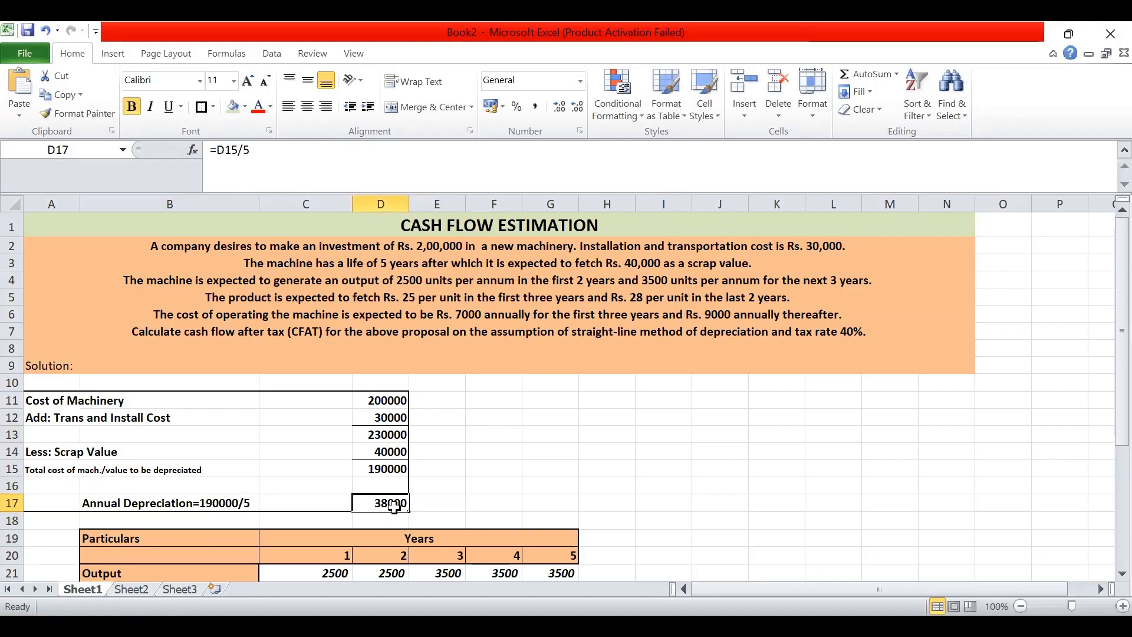
double_click(394, 506)
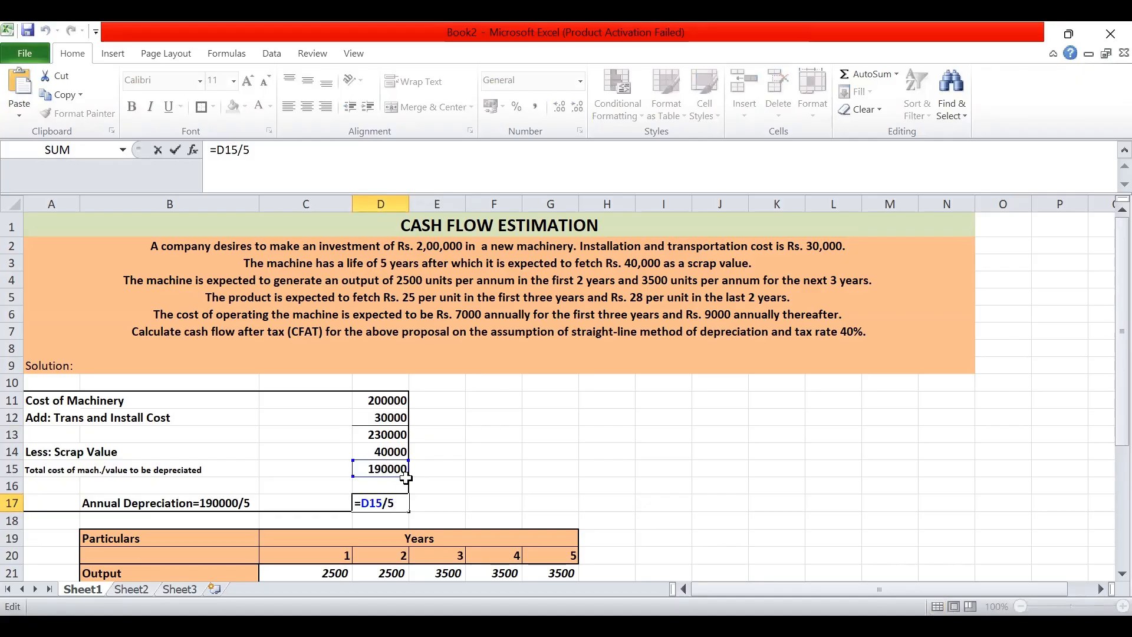
scroll(406, 477, "down", 1)
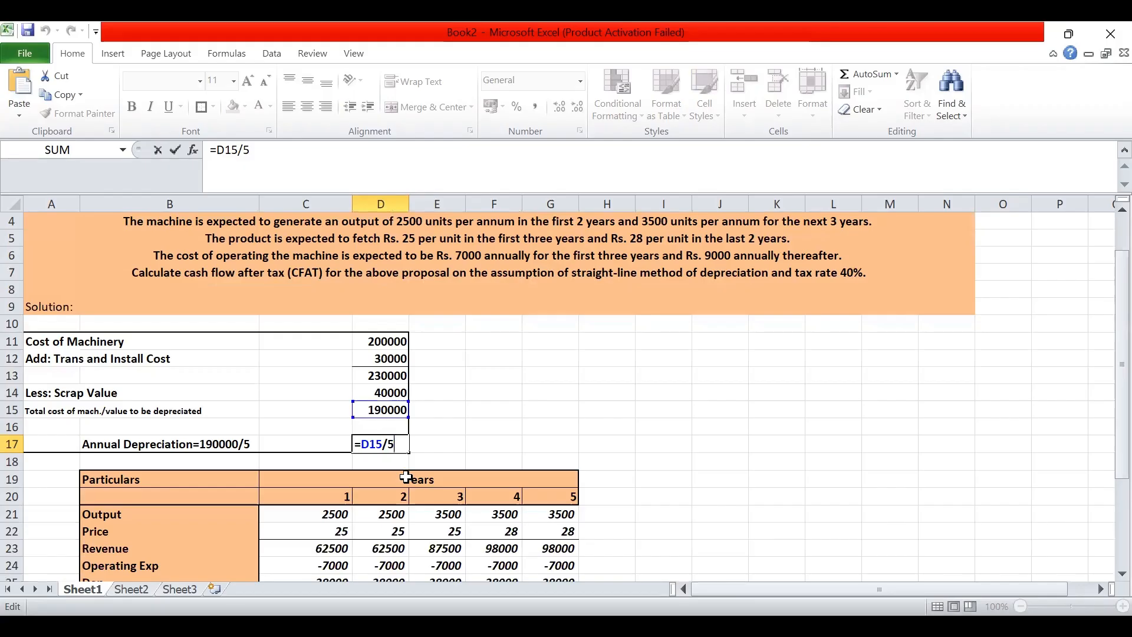
key("Return")
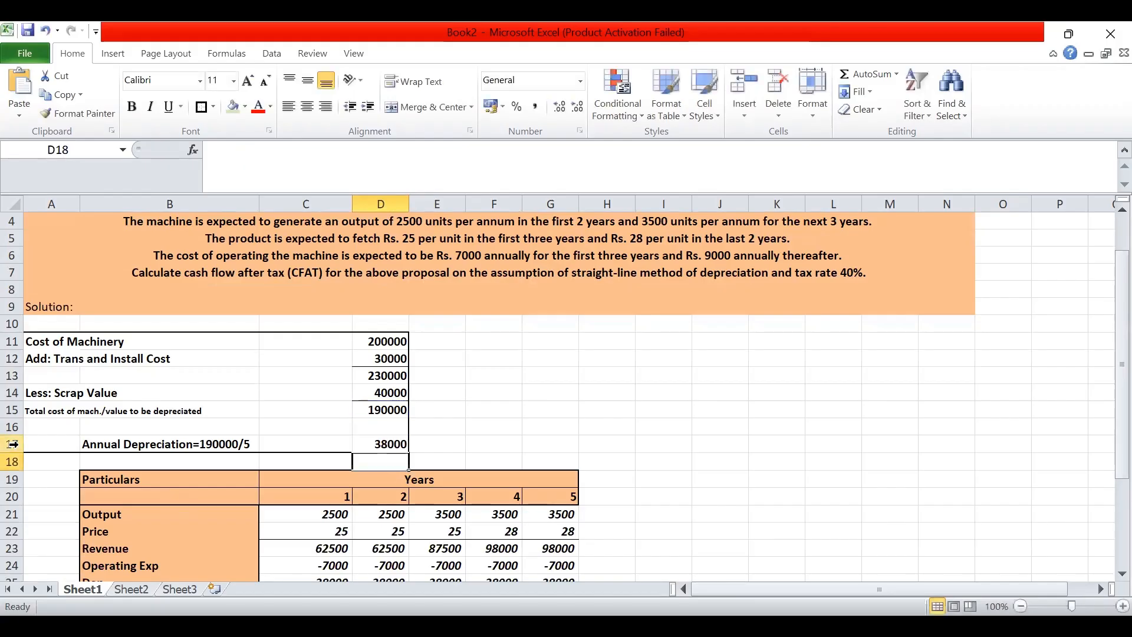
Step: Fill the annual depreciation row A17:D17 with the light green background color
left_click_drag(56, 448, 382, 444)
left_click(113, 53)
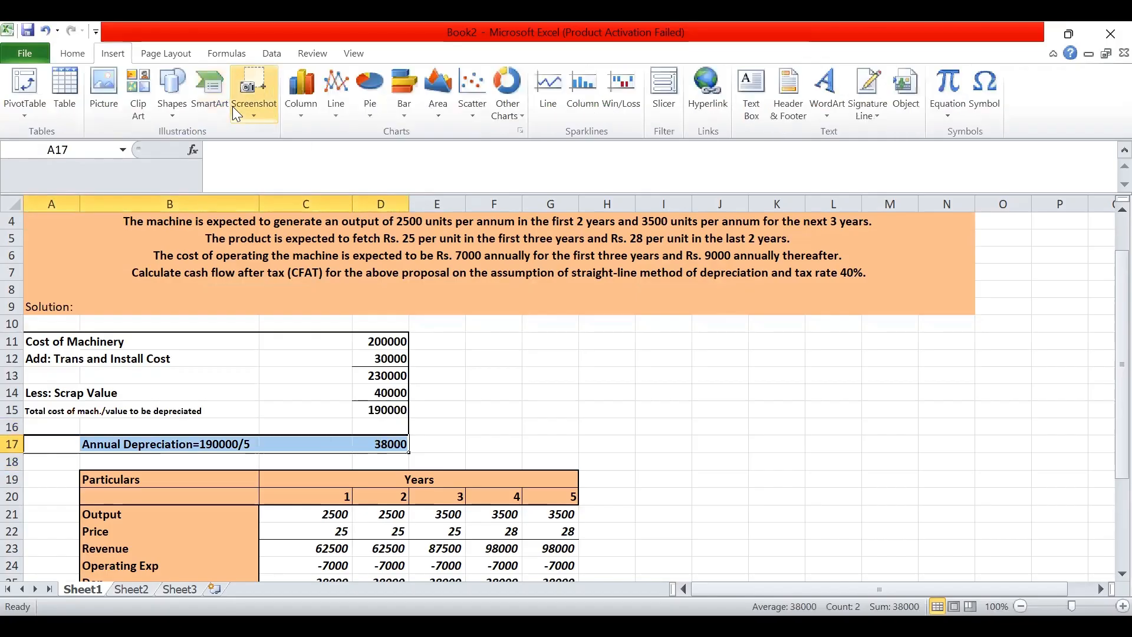
left_click(236, 100)
left_click(78, 58)
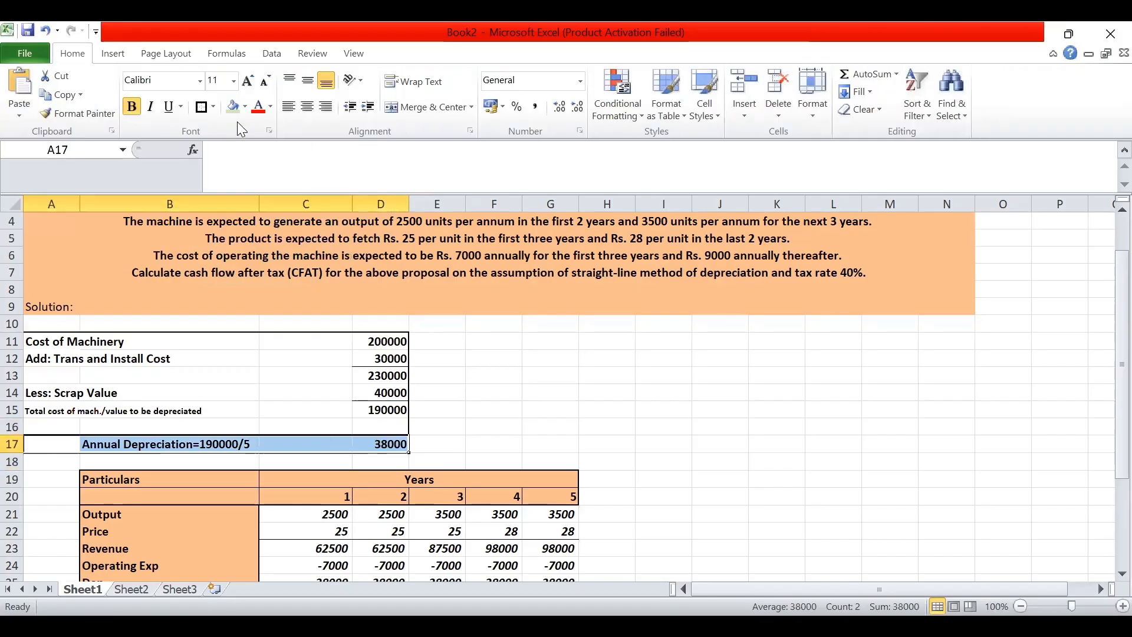
left_click(234, 107)
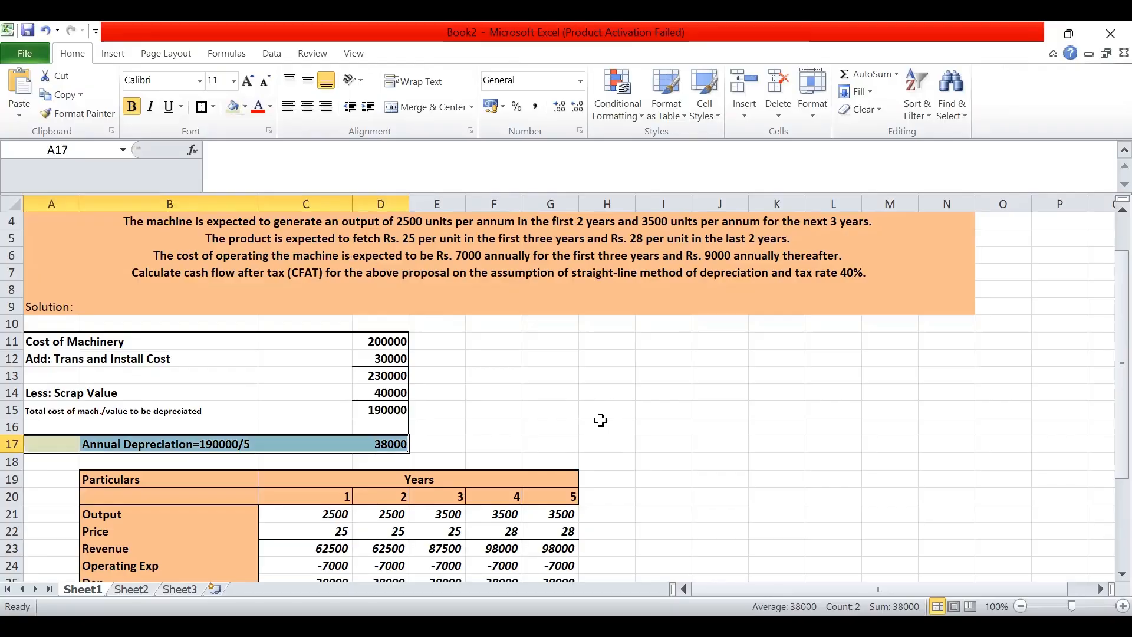
left_click(603, 421)
Step: Examine the Output and Price rows of the yearly cash flow table
key("Down")
key("Down")
key("Down")
key("Down")
key("Down")
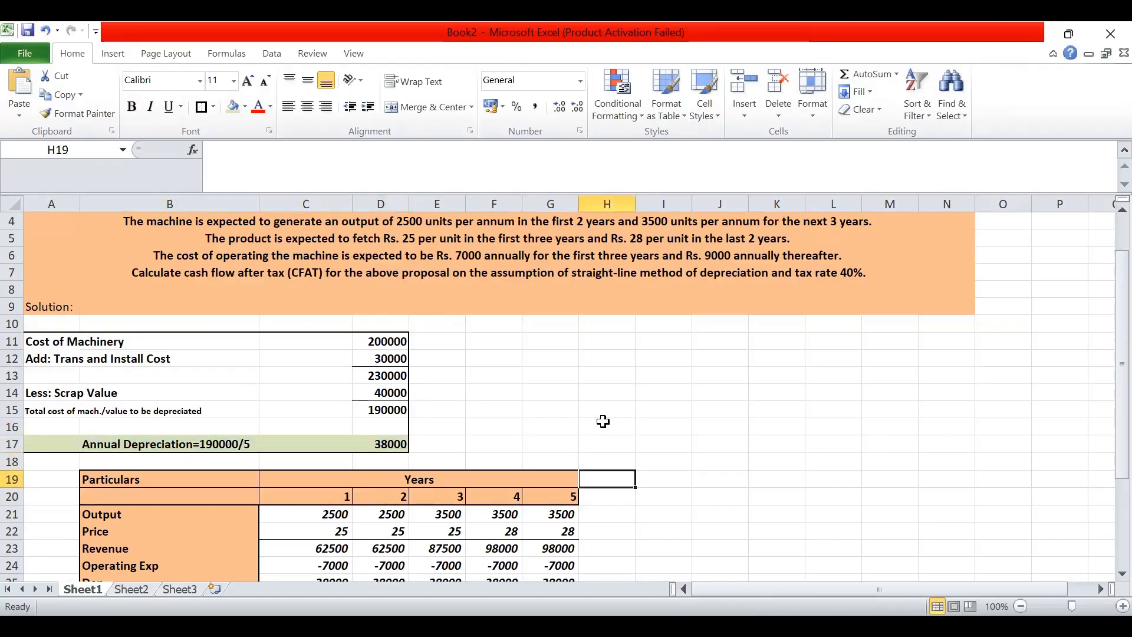
key("Down")
key("Down")
key("Down")
key("Down")
key("Down")
key("Down")
key("Down")
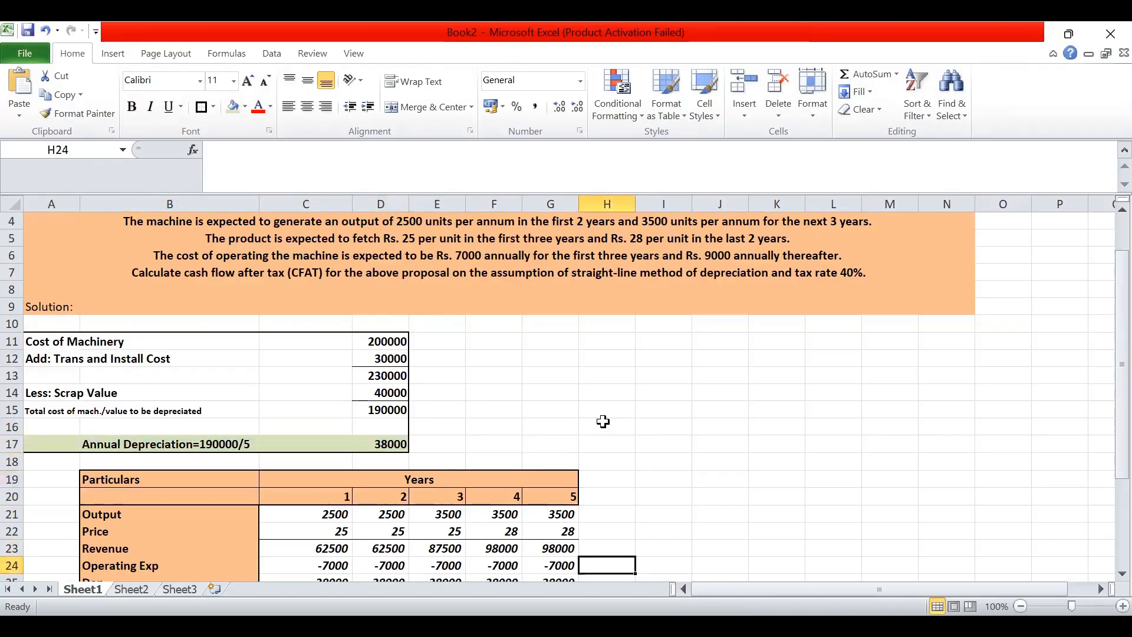
key("Down")
key("Down")
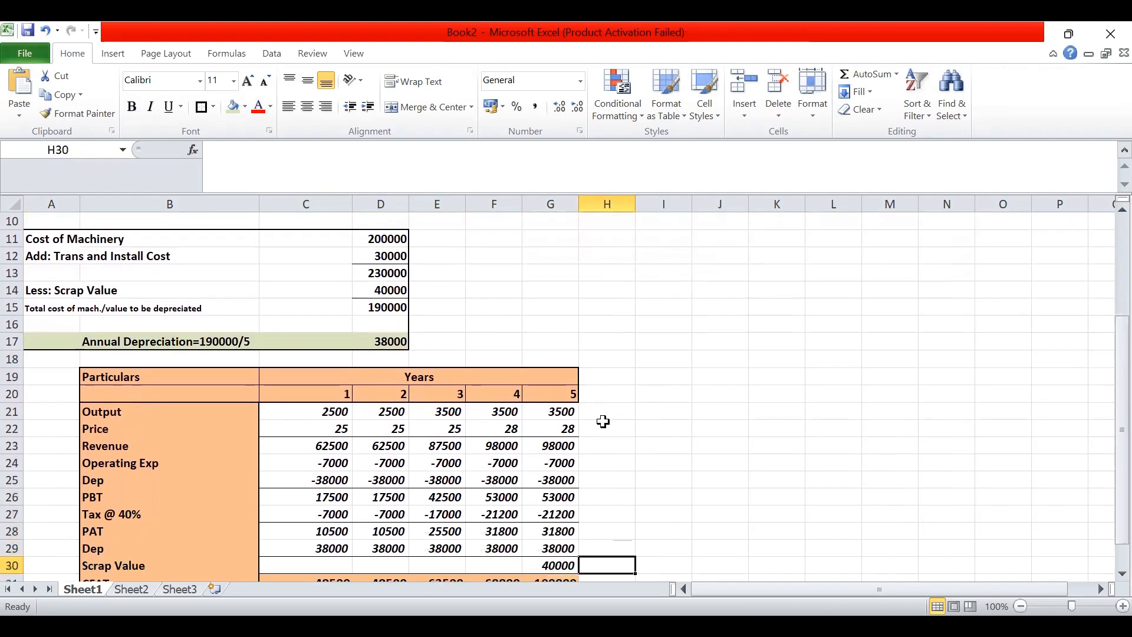
left_click(183, 410)
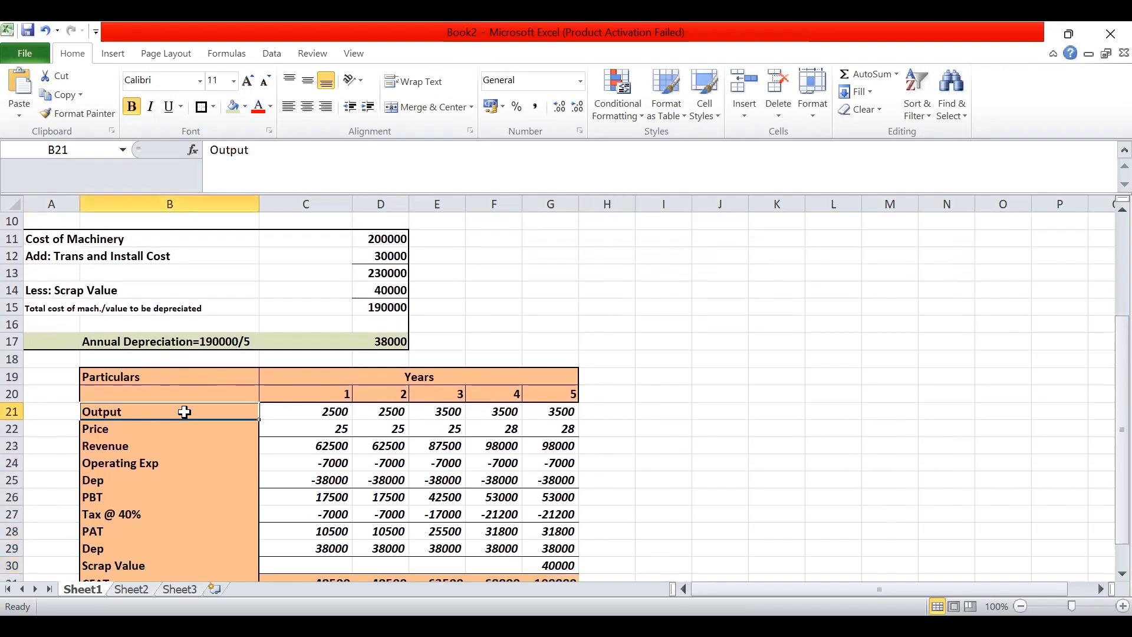
left_click(313, 414)
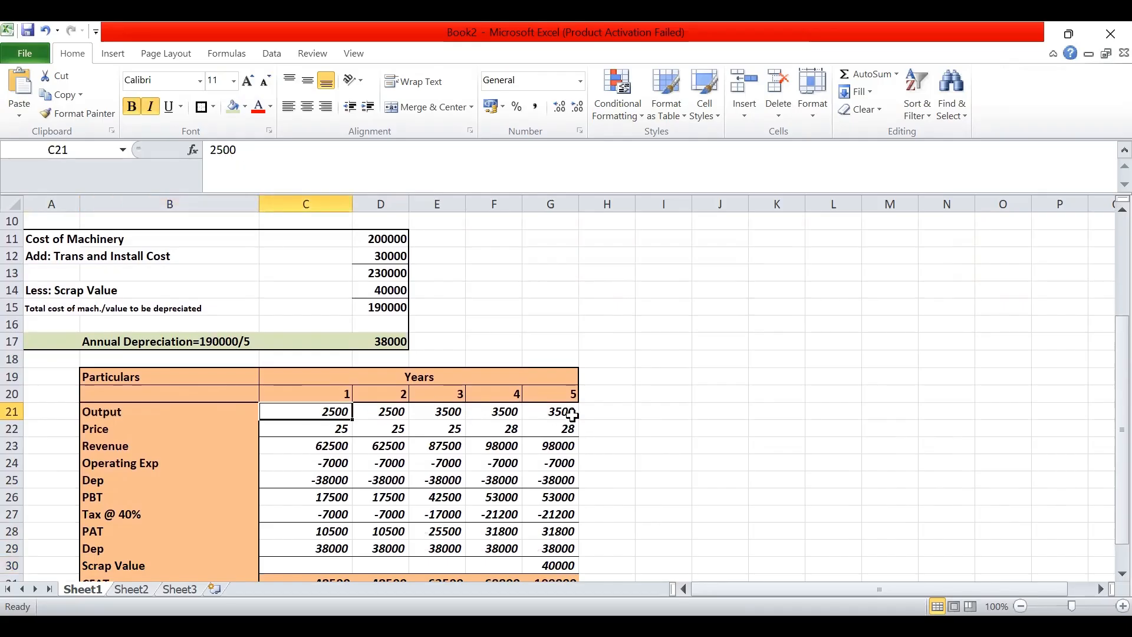
left_click(177, 430)
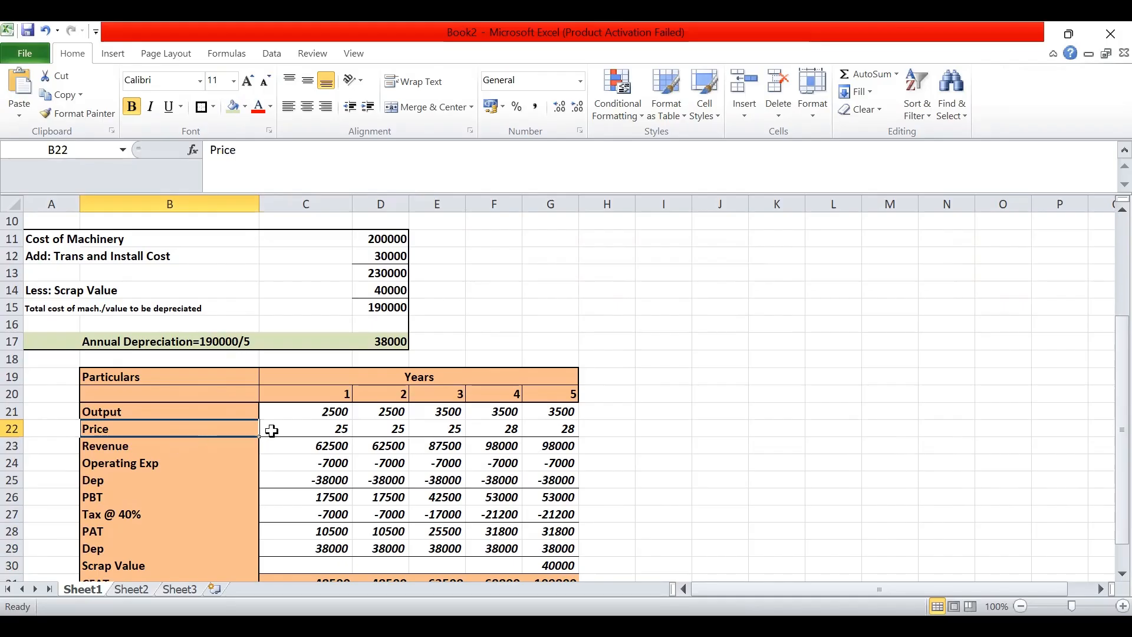
Step: Check the year 1 revenue formula in C23 and fill it across D23:G23 for years 2 to 5
left_click(319, 446)
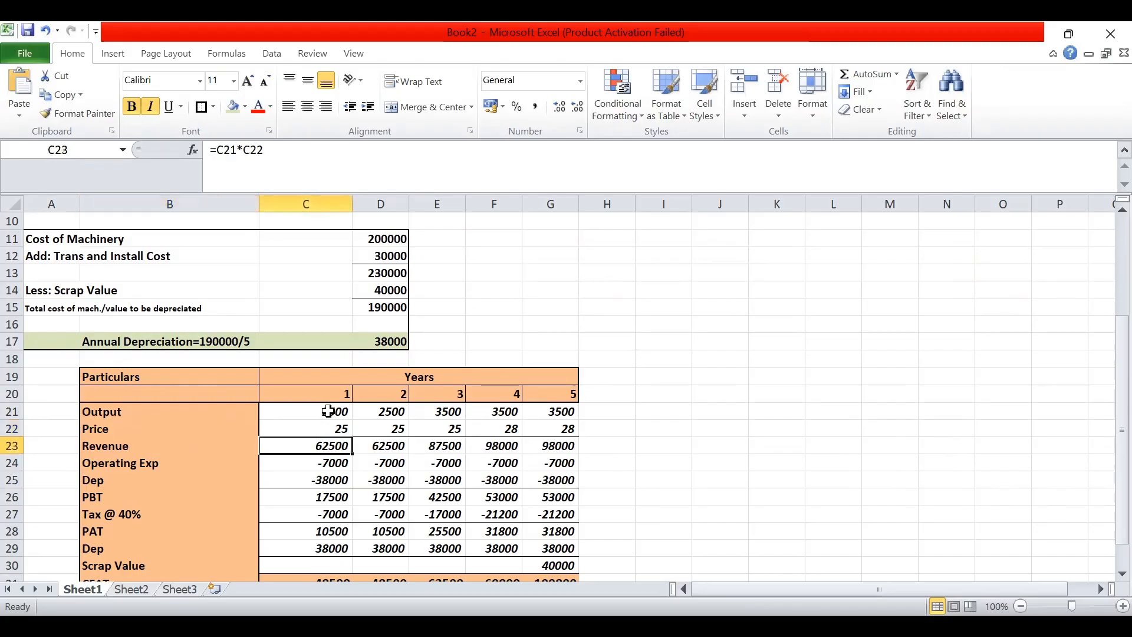
double_click(323, 446)
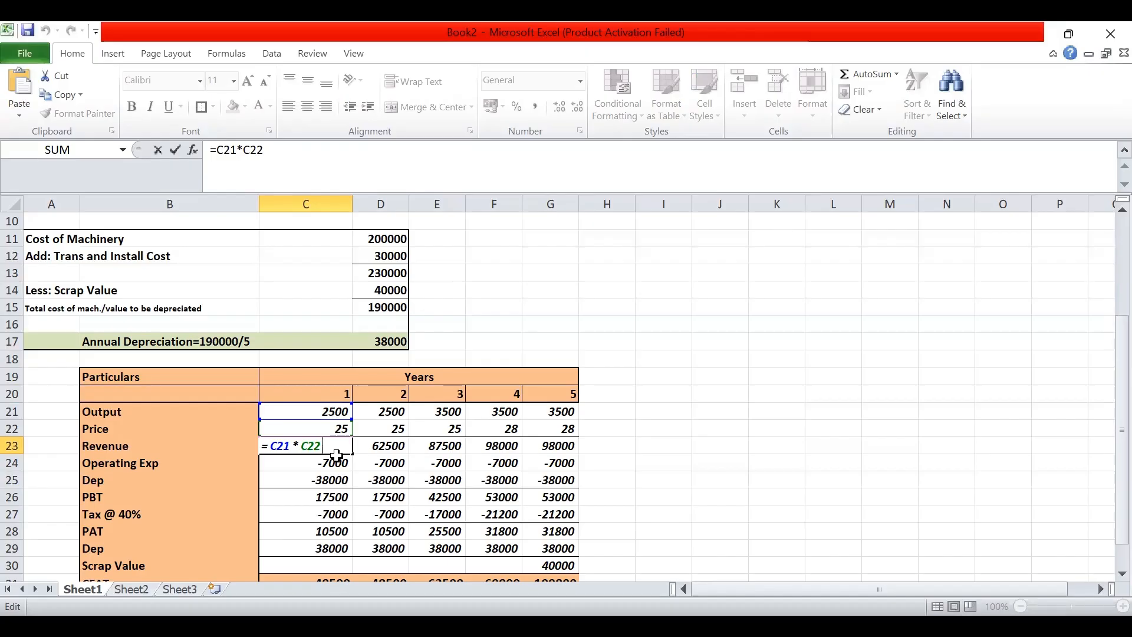
key("Return")
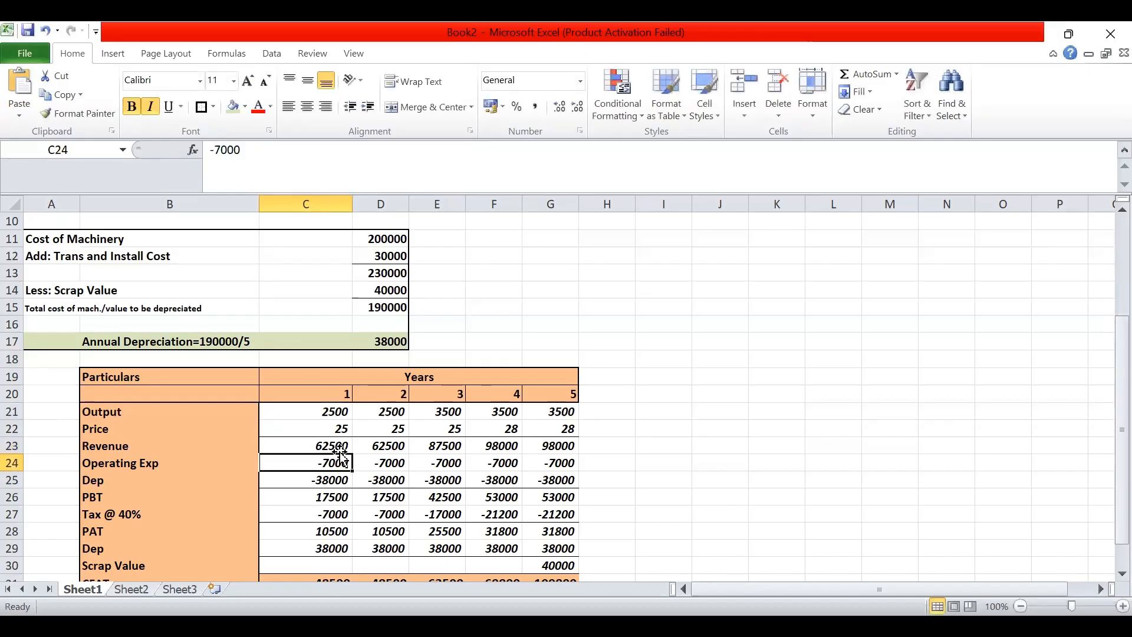
left_click(340, 445)
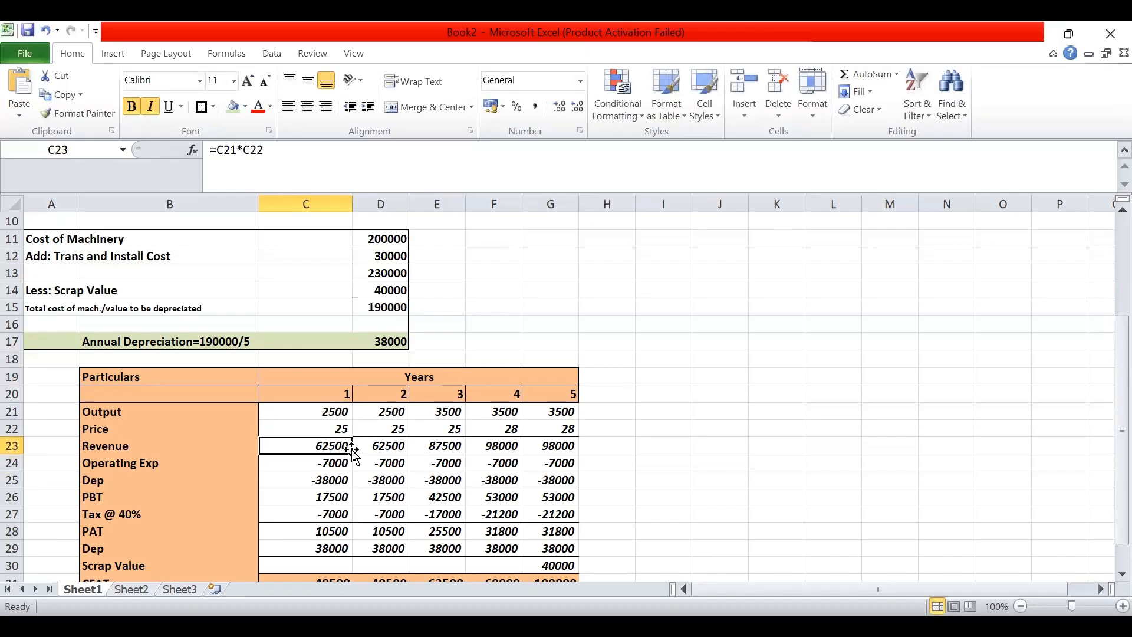
left_click_drag(352, 453, 575, 453)
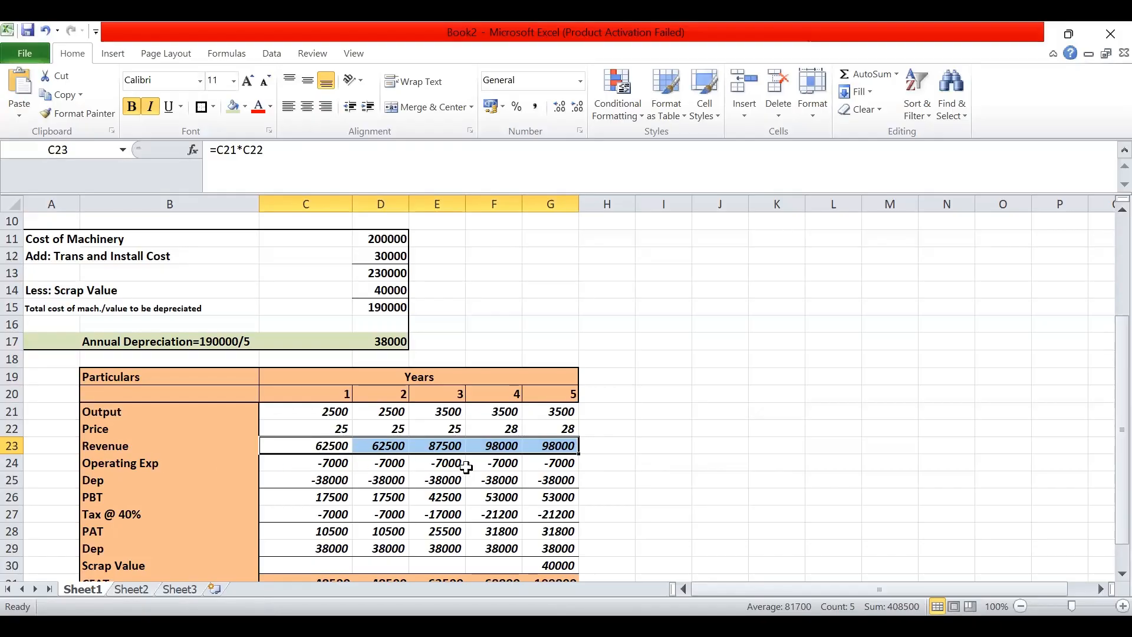
Step: Check the operating costs in the problem statement and set the year 4 operating expense in F24 to -9000
scroll(457, 475, "up", 3)
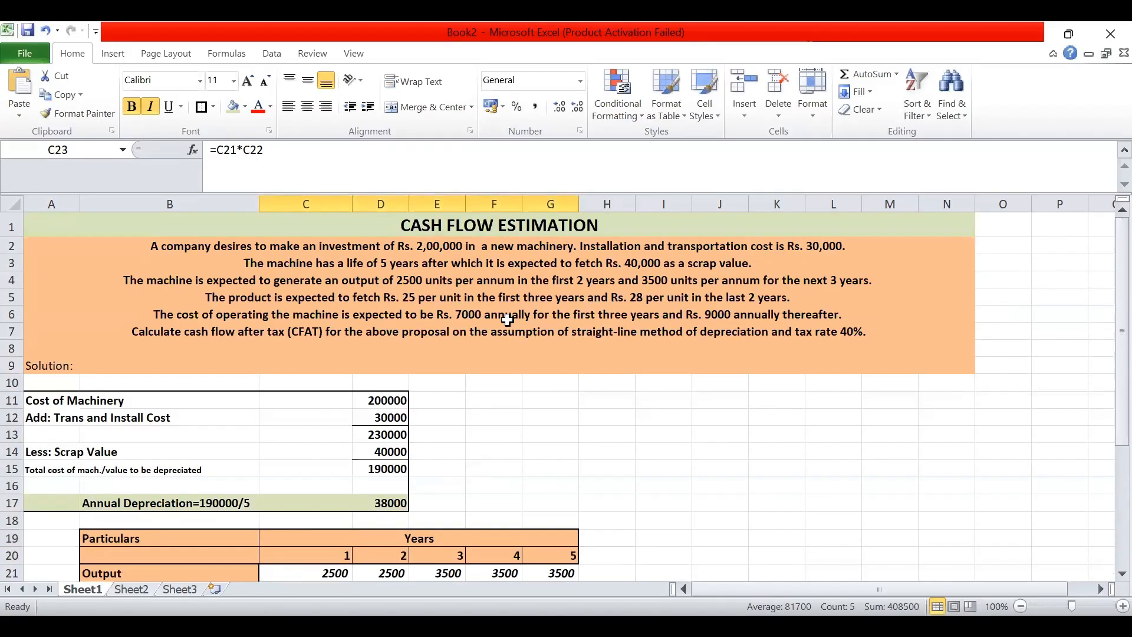
scroll(532, 395, "down", 1)
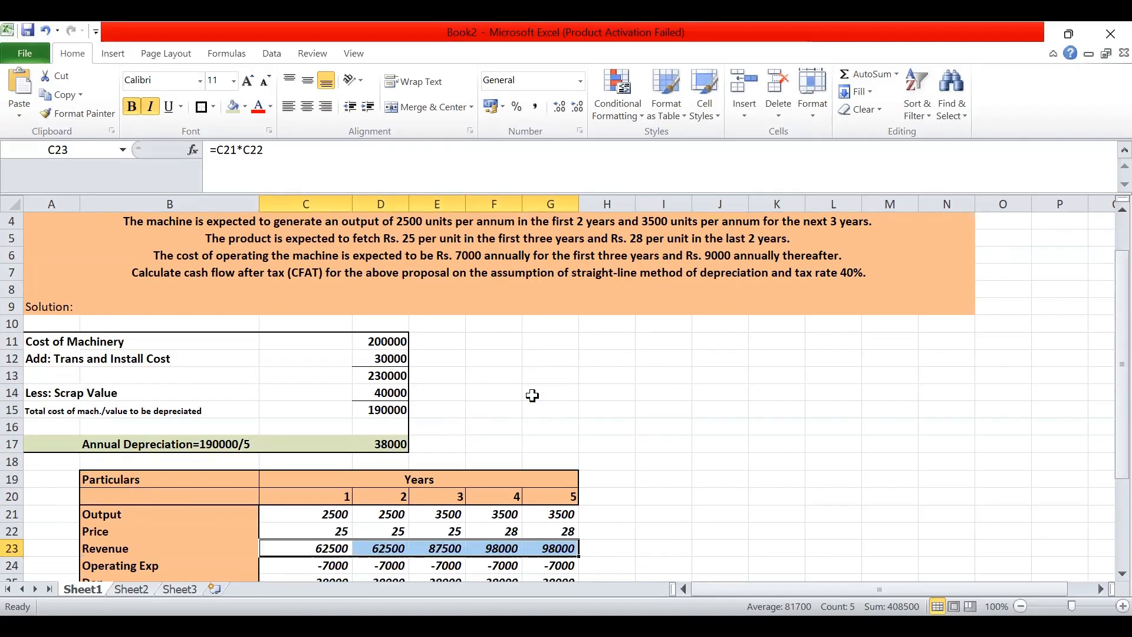
scroll(533, 395, "up", 1)
scroll(533, 395, "down", 2)
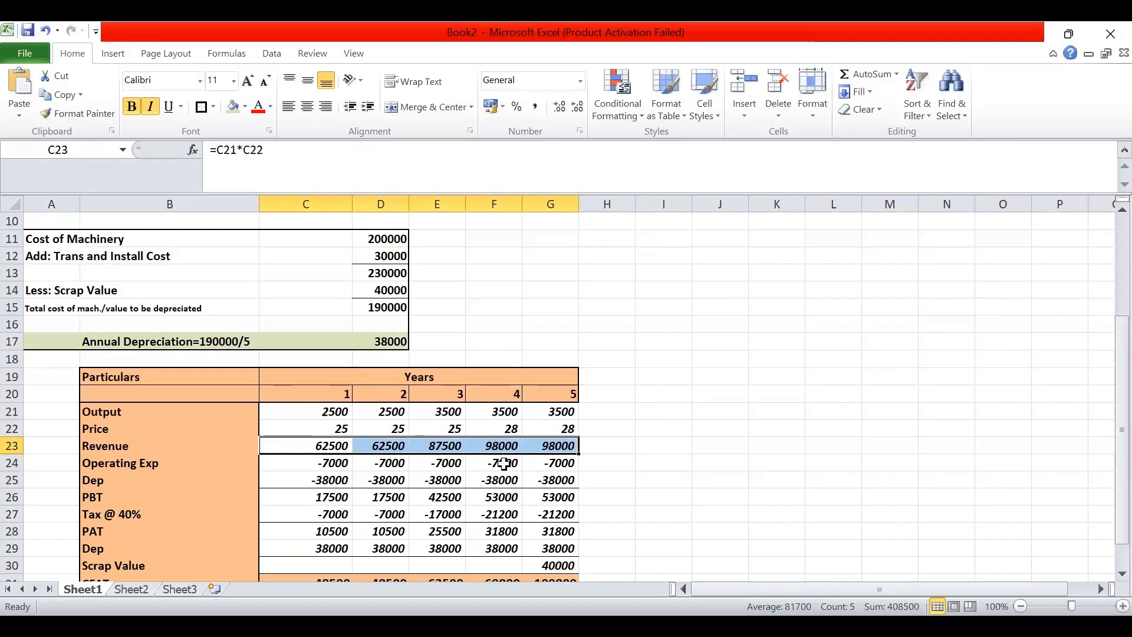
left_click(505, 463)
double_click(506, 466)
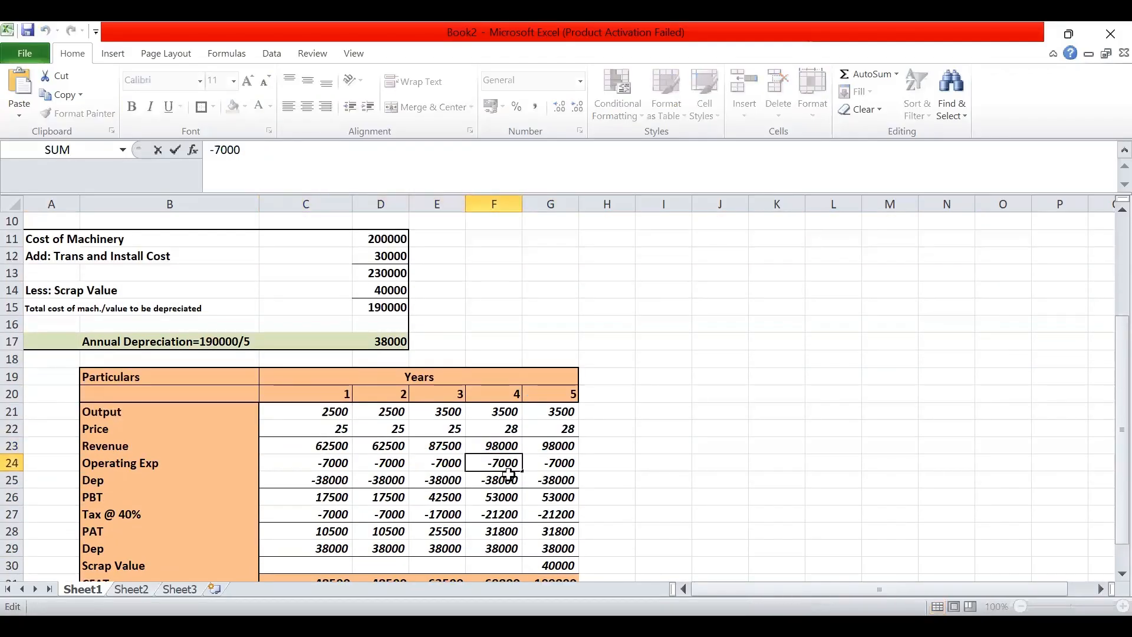
key("BackSpace")
type("9")
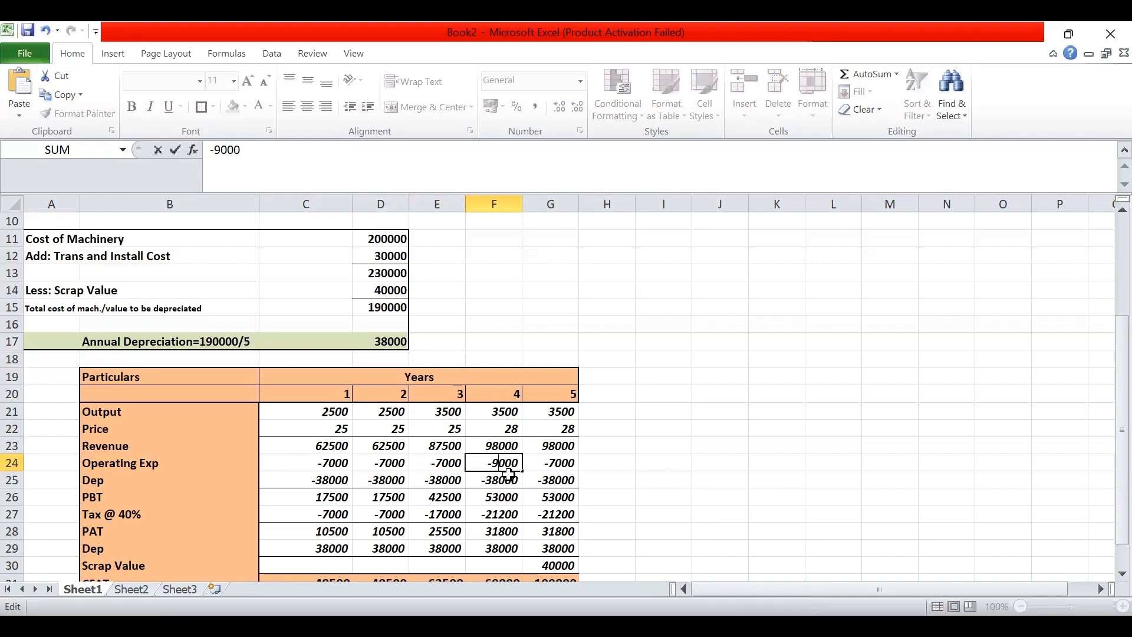
Step: Fill the year 4 operating expense of -9000 across to year 5 in G24
left_click(566, 462)
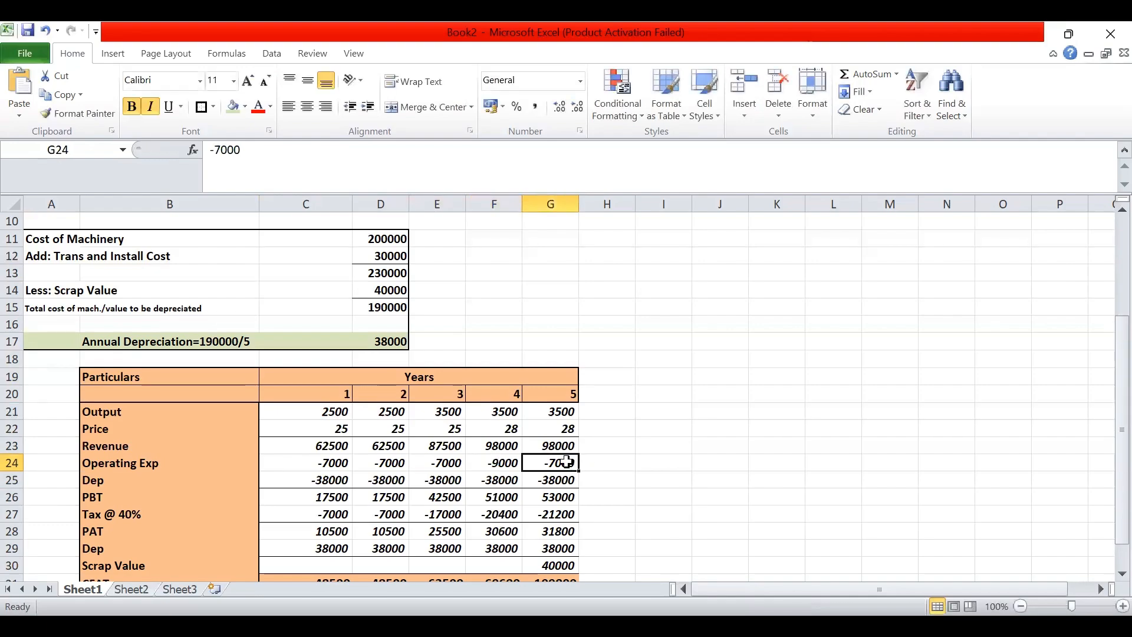
type("9000")
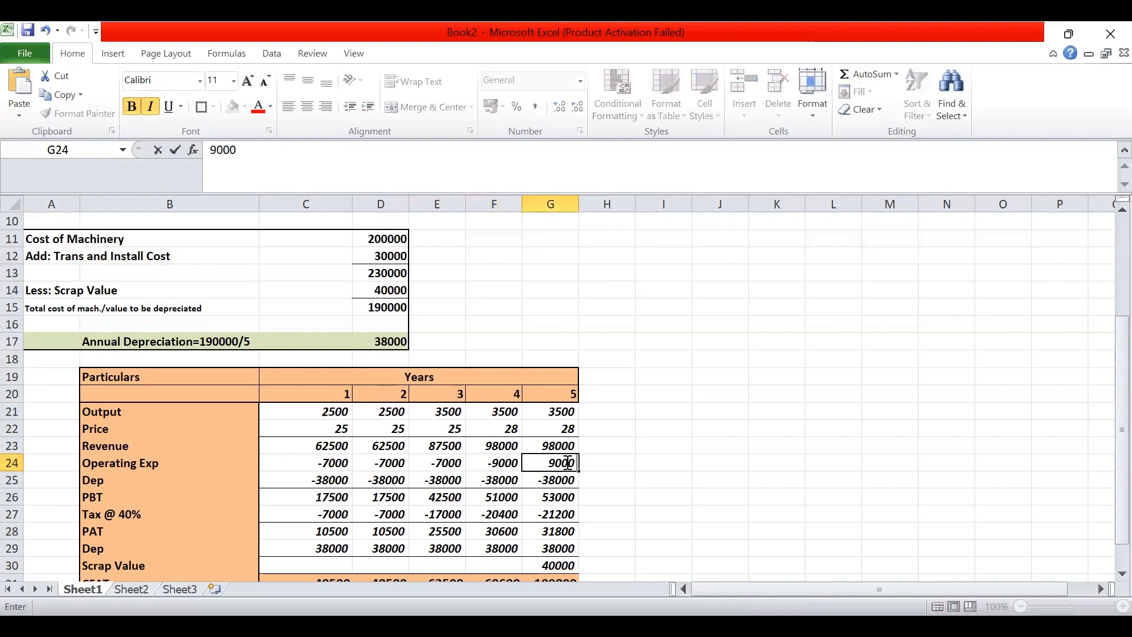
left_click(504, 462)
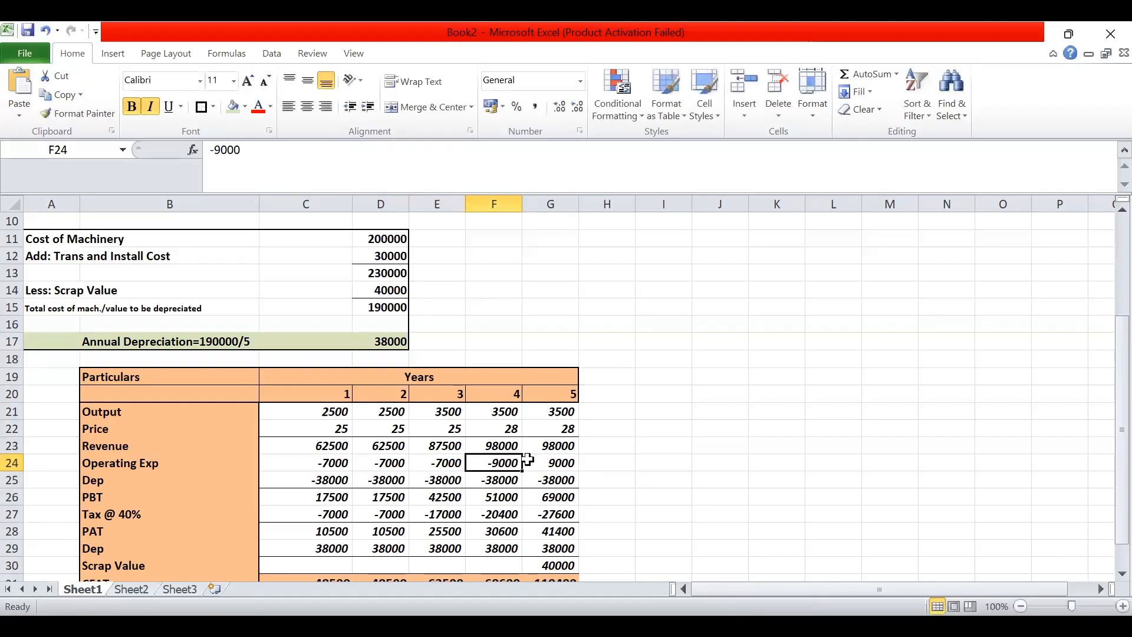
left_click_drag(543, 467, 558, 468)
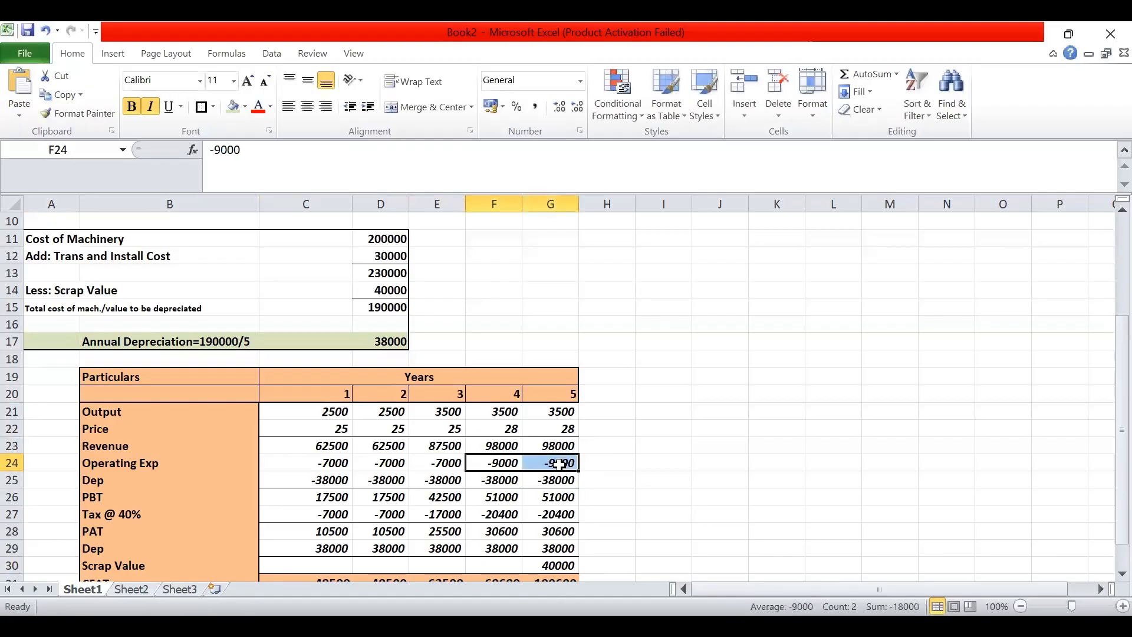
left_click(644, 412)
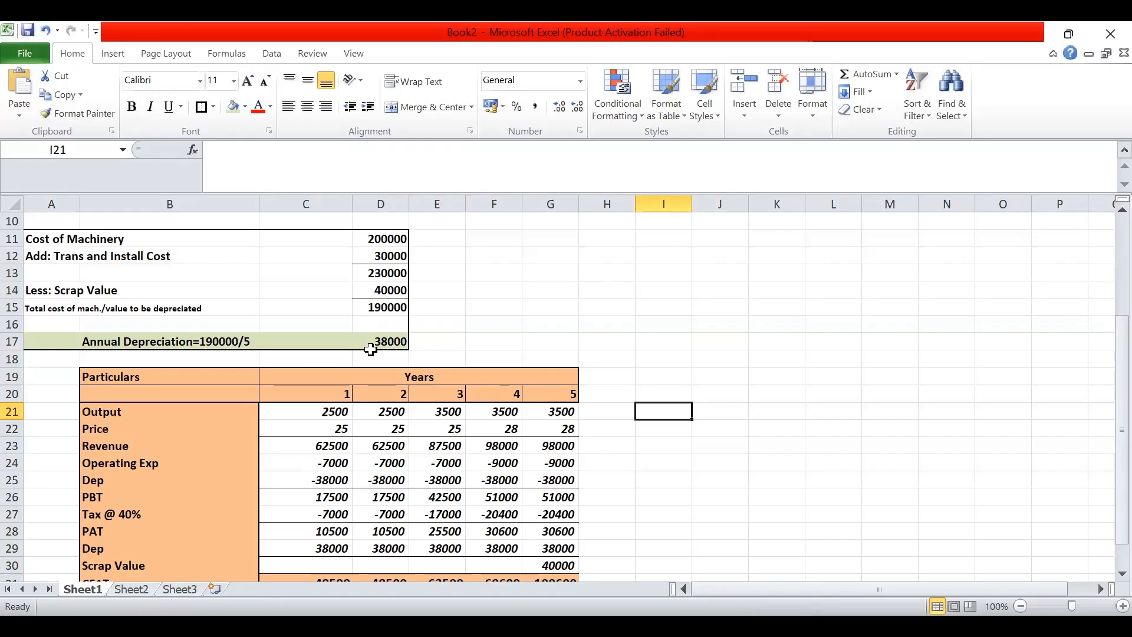
Step: Check the year 1 depreciation formula in C25 and its reference to the annual depreciation in D17
left_click(326, 482)
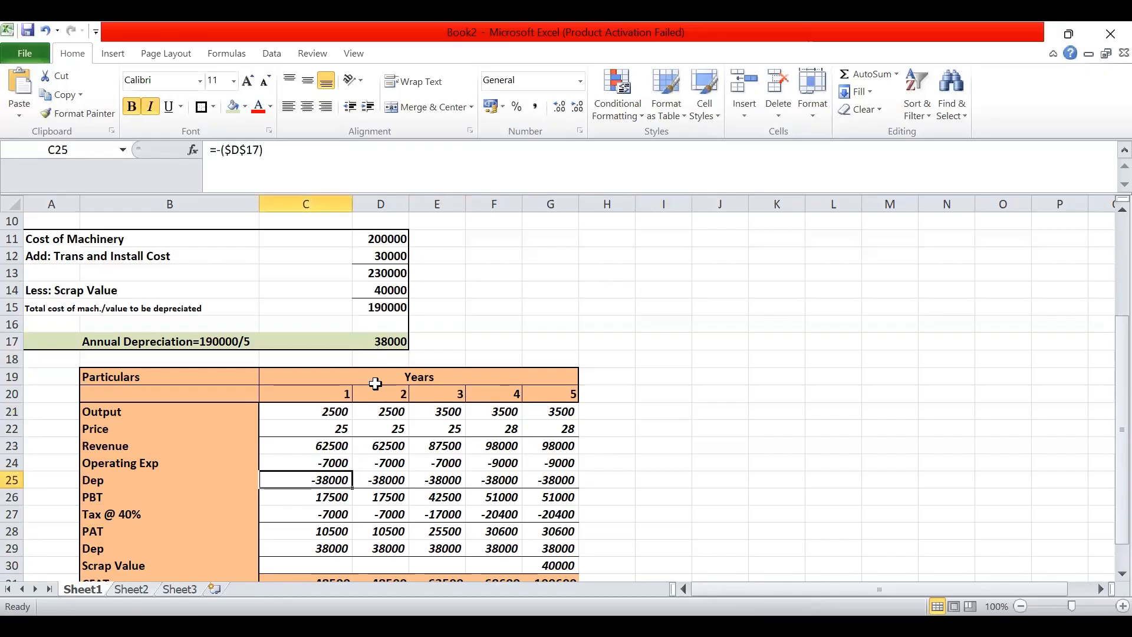
double_click(341, 481)
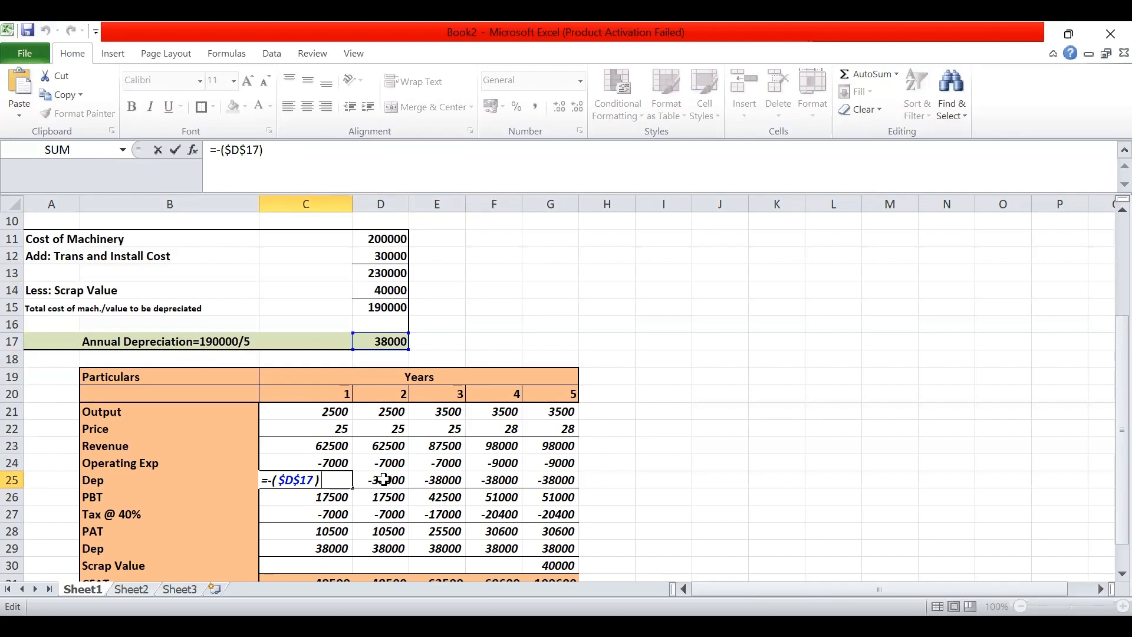
key("Return")
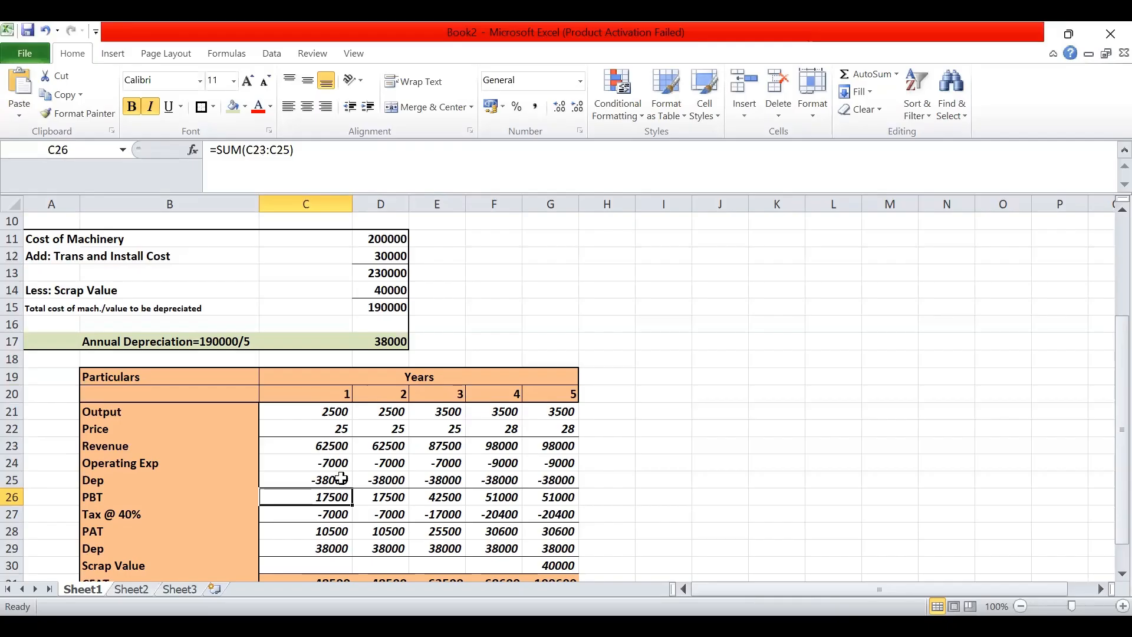
Step: Highlight the PBT row B26:G26 with a light green fill
left_click(94, 499)
left_click_drag(140, 496, 551, 488)
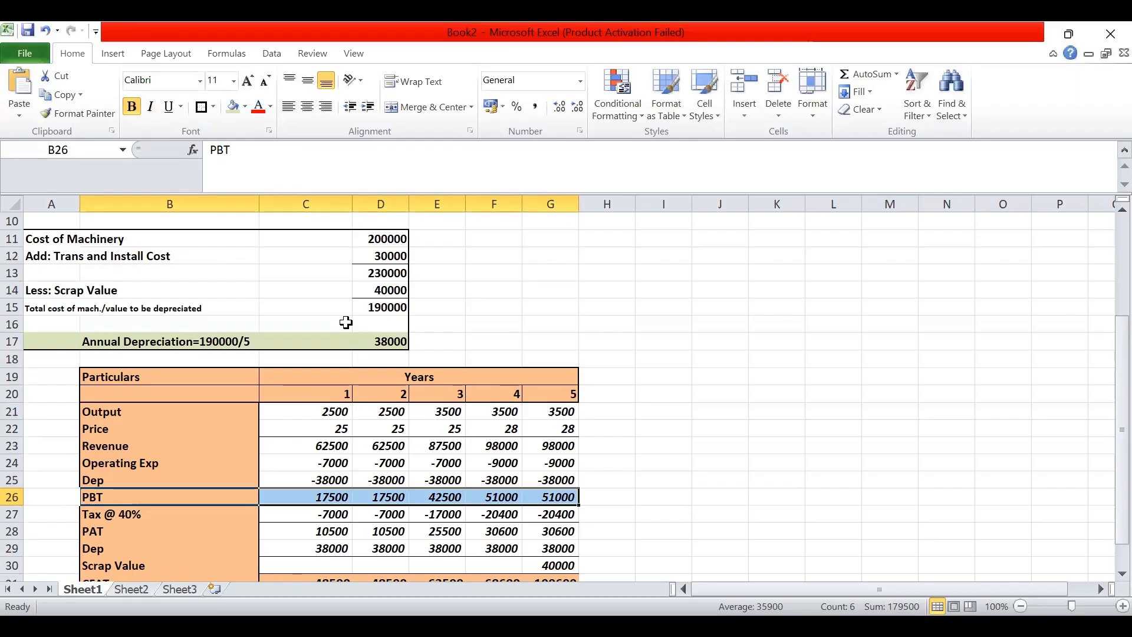
left_click(232, 112)
left_click(701, 444)
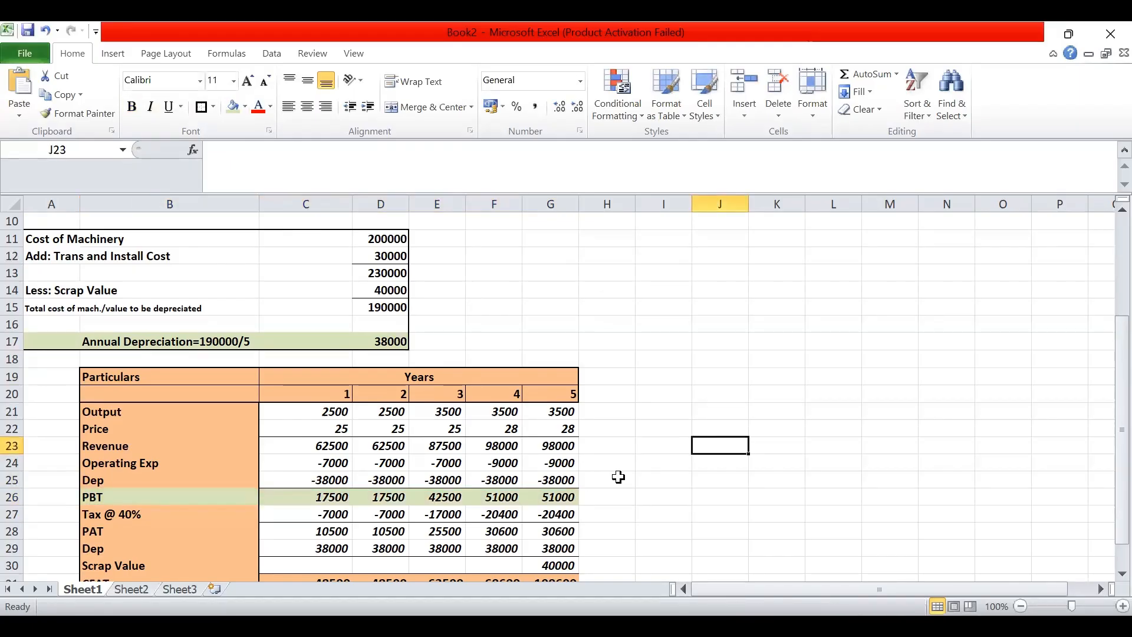
Step: Check the tax rate in the problem statement and the year 1 tax formula in C27, and fill it across D27:G27
scroll(642, 437, "up", 2)
scroll(147, 513, "down", 2)
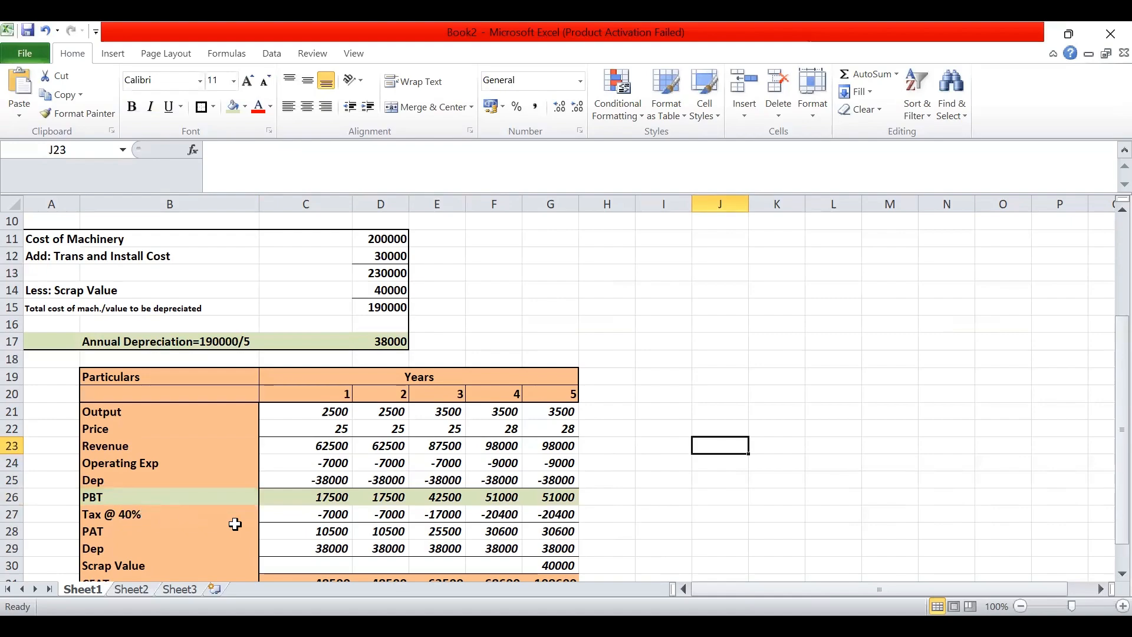
scroll(698, 375, "up", 1)
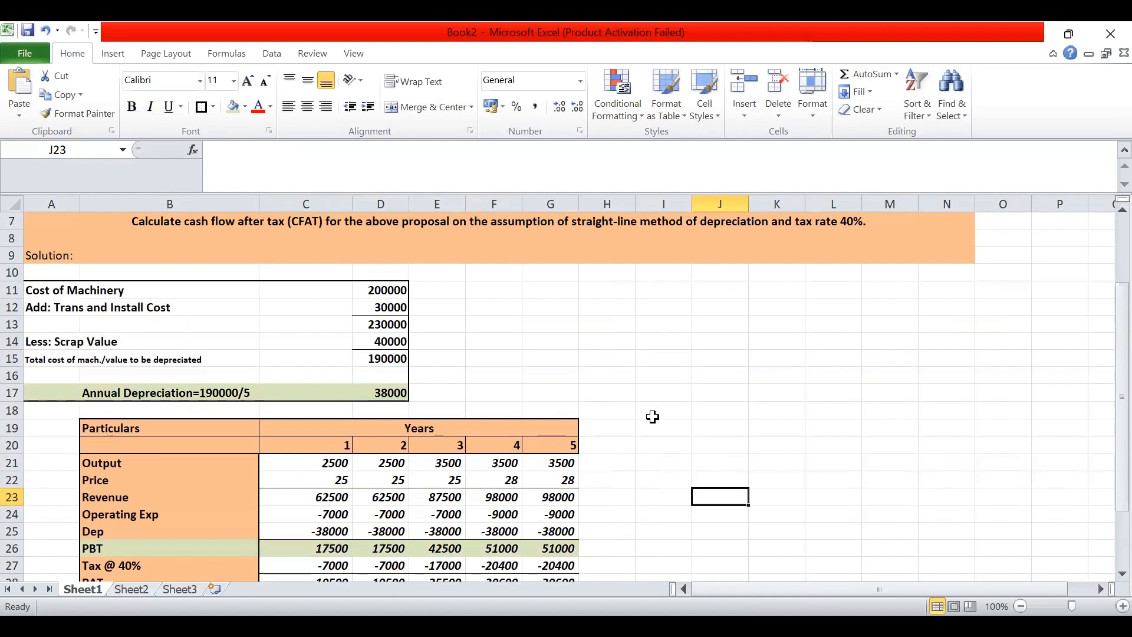
left_click(501, 529)
key("Down")
key("Down")
key("Down")
key("Down")
key("Down")
key("Down")
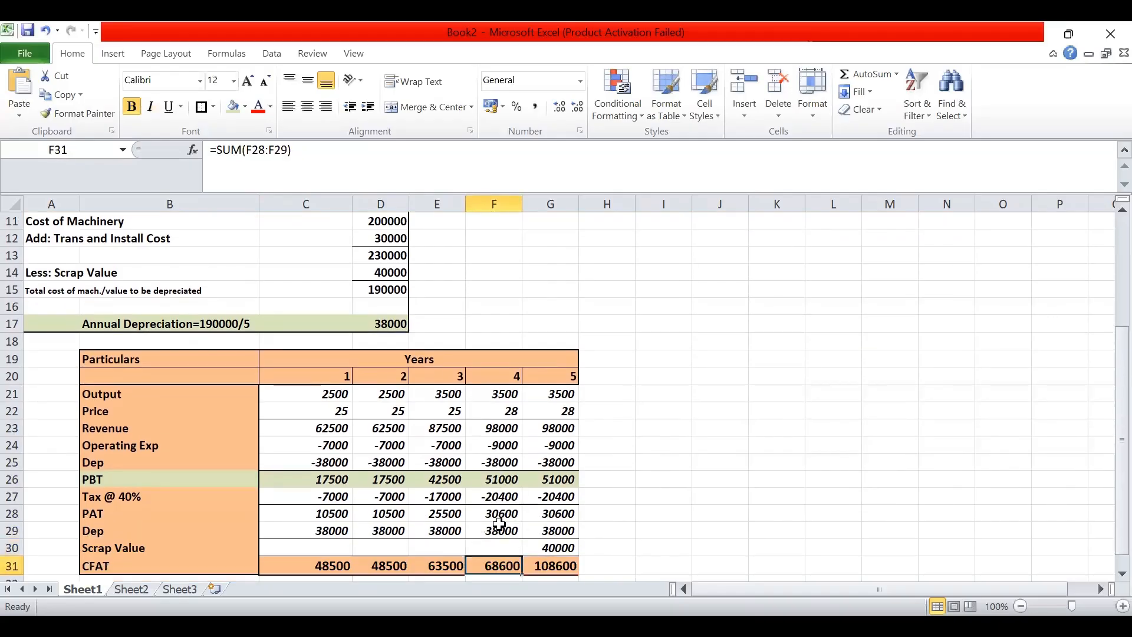
double_click(326, 497)
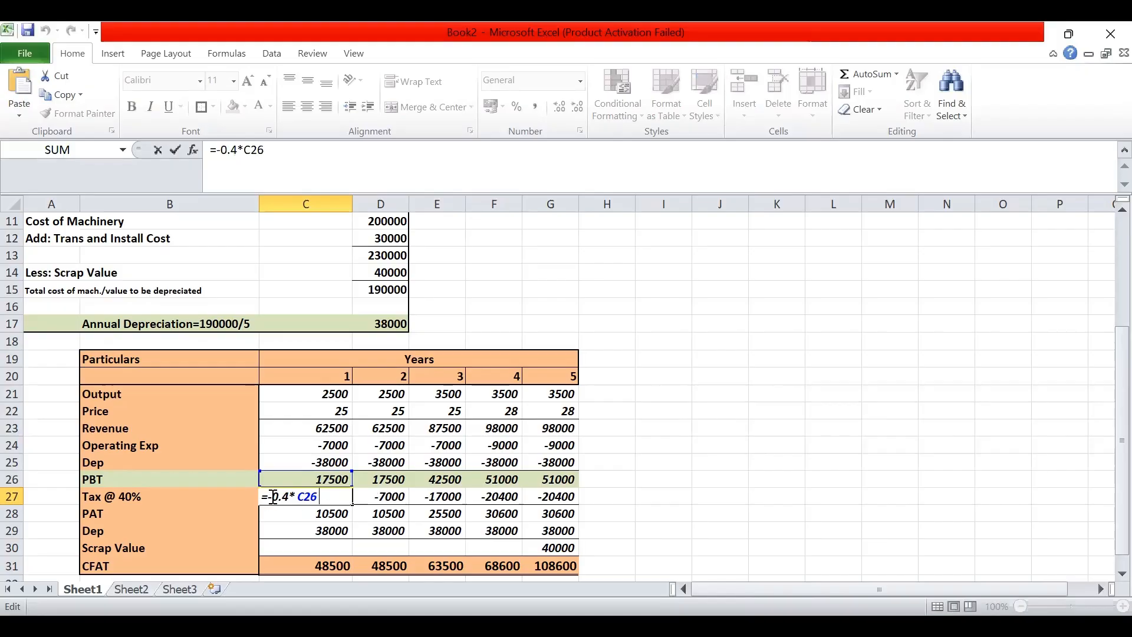
key("Return")
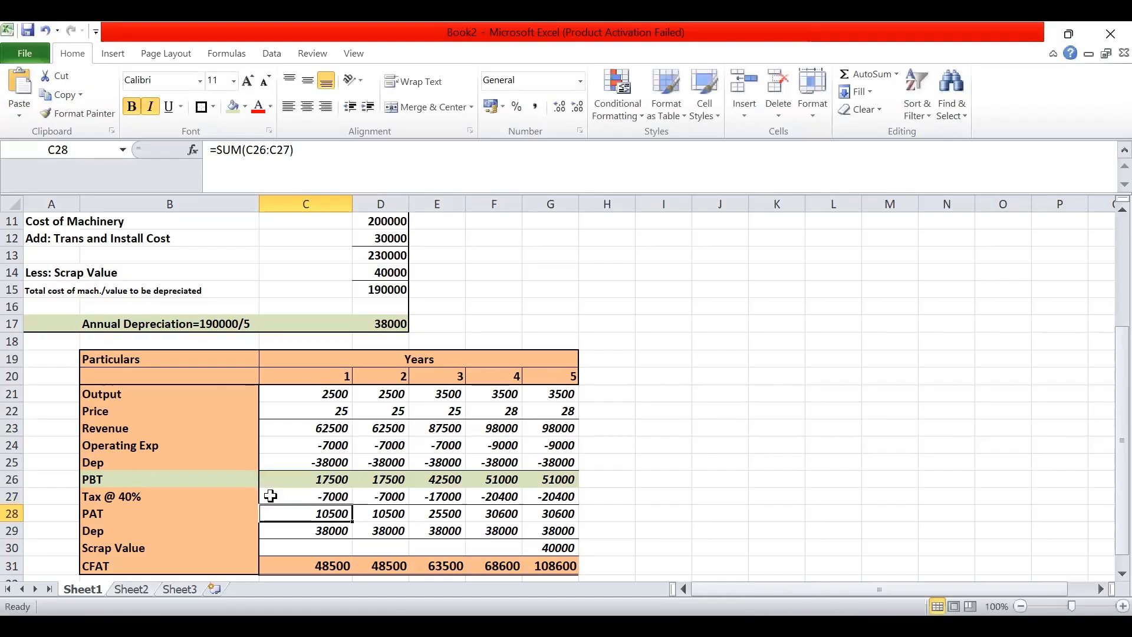
left_click(337, 500)
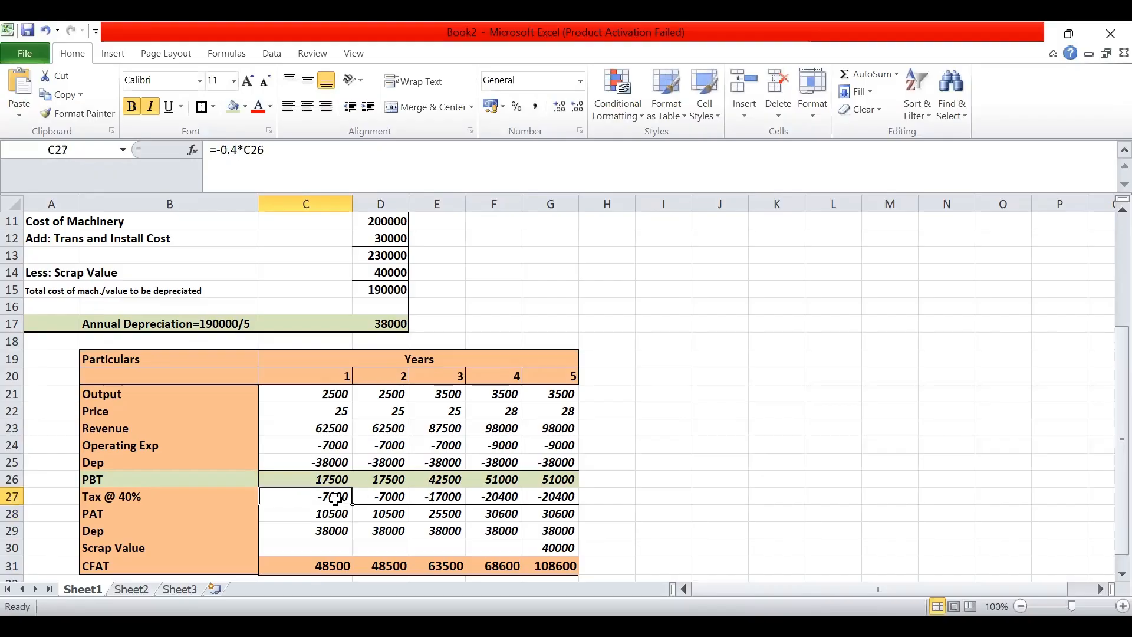
left_click_drag(352, 505, 605, 494)
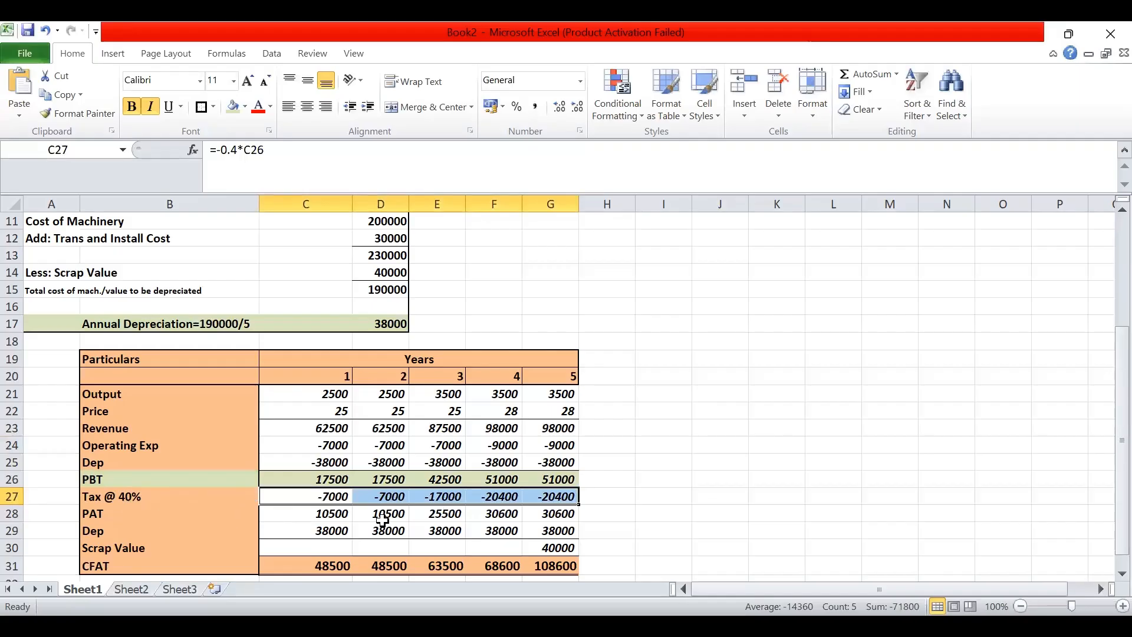
Step: Check the year 1 PAT formula in C28 and the cells it sums
left_click(303, 514)
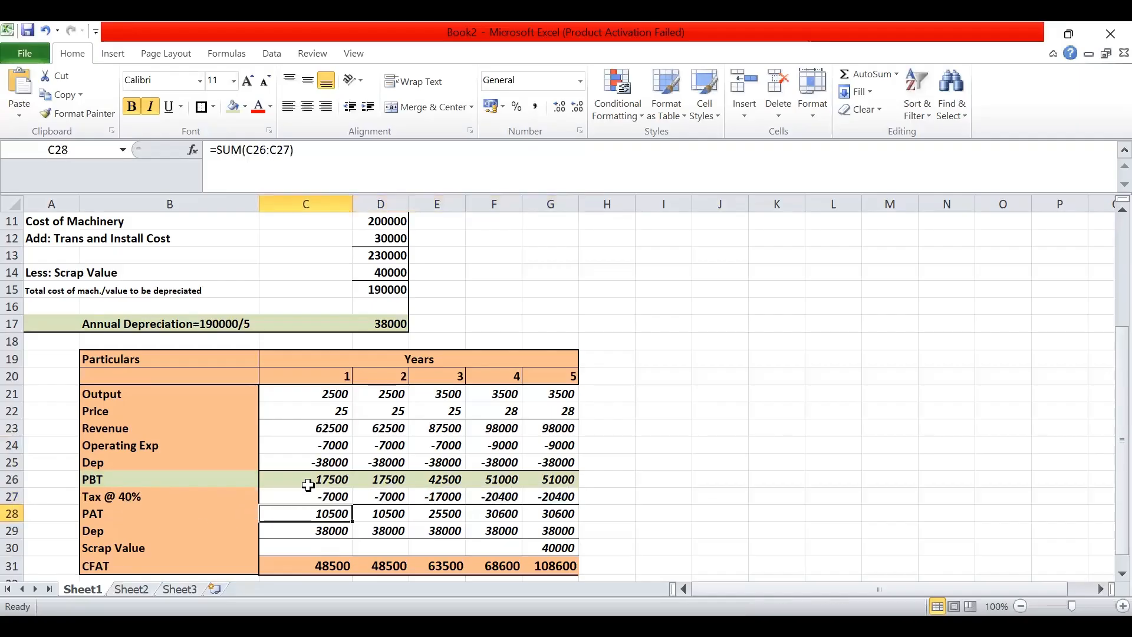
double_click(333, 511)
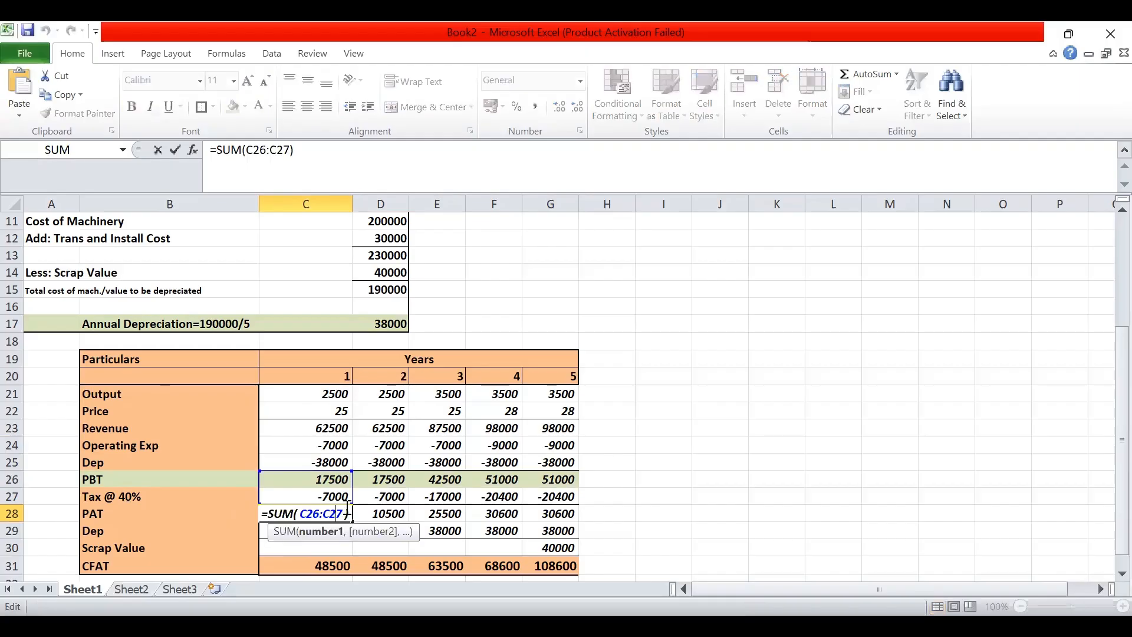
key("Return")
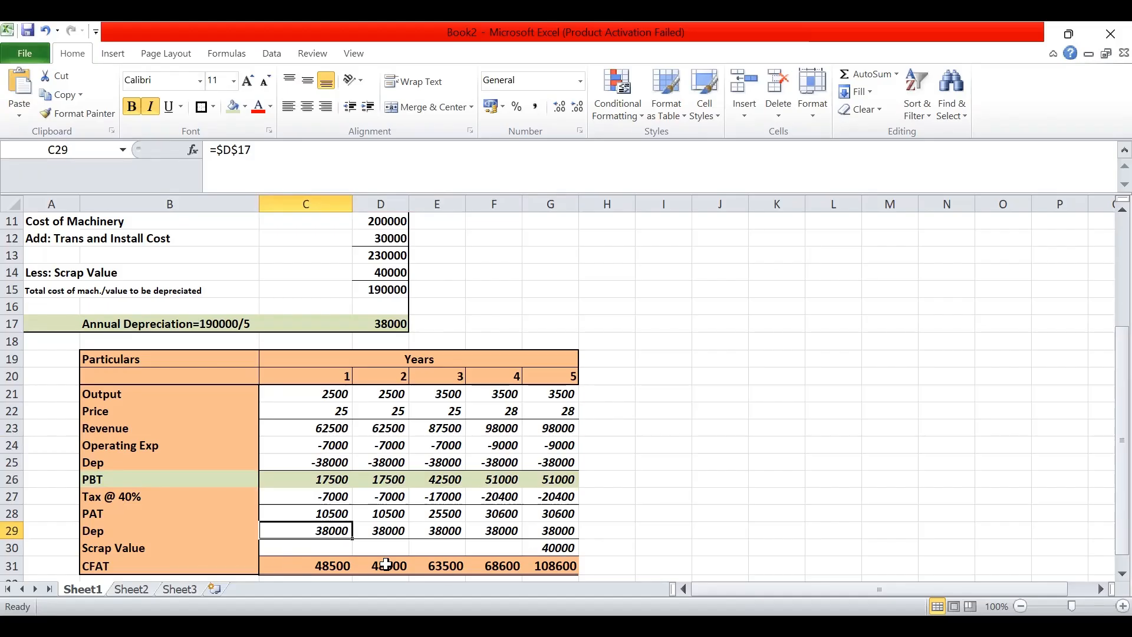
Step: Check the CFAT formulas for years 5, 4 and 1 in G31, F31 and C31
left_click(571, 566)
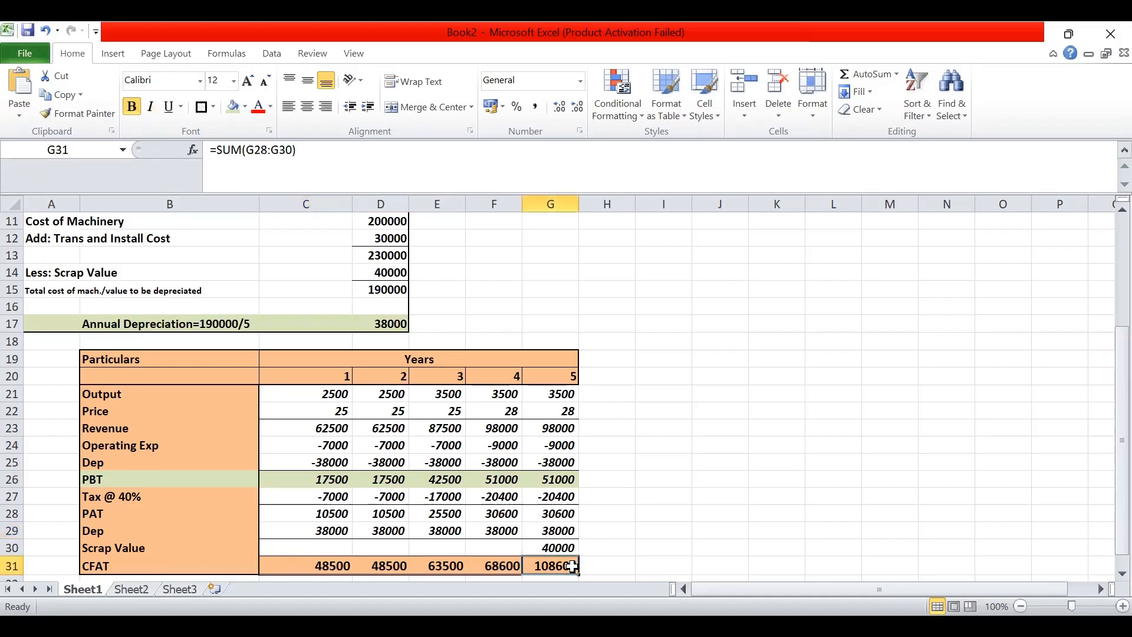
left_click(507, 566)
left_click(324, 567)
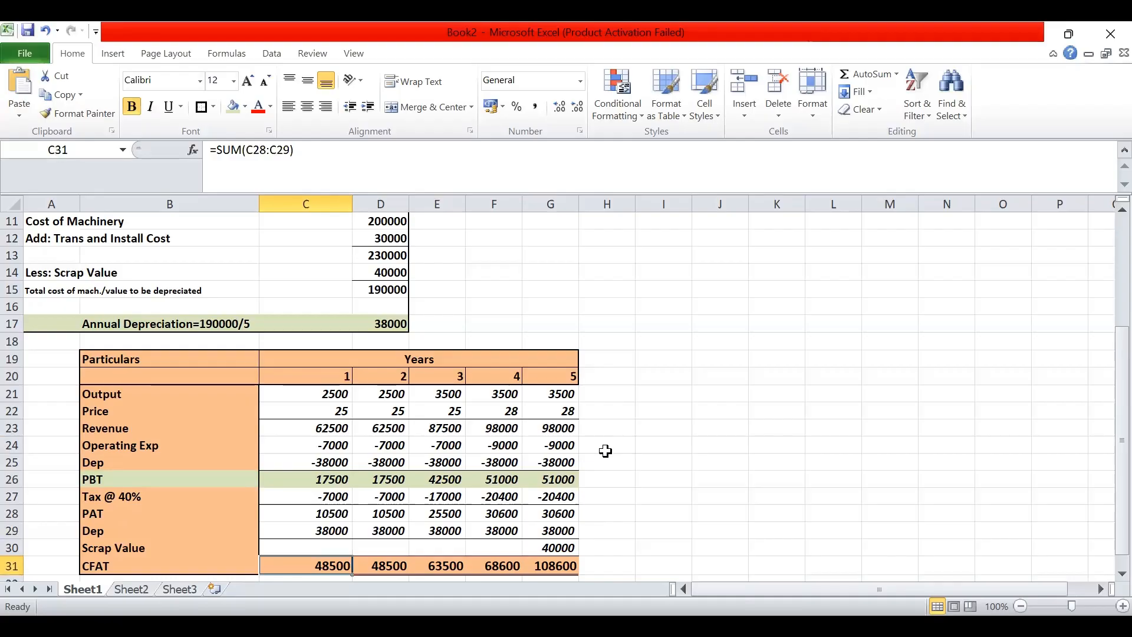
Step: Highlight the CFAT row B31:G31 with the same light green fill as the PBT row
left_click_drag(168, 568, 553, 566)
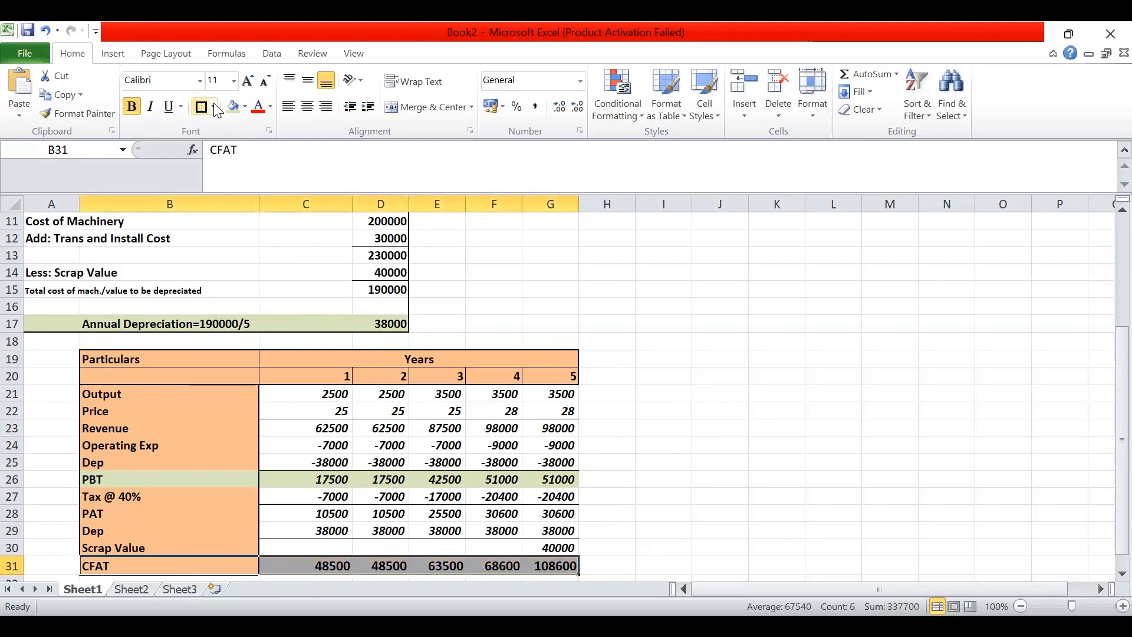
left_click(233, 107)
left_click(804, 446)
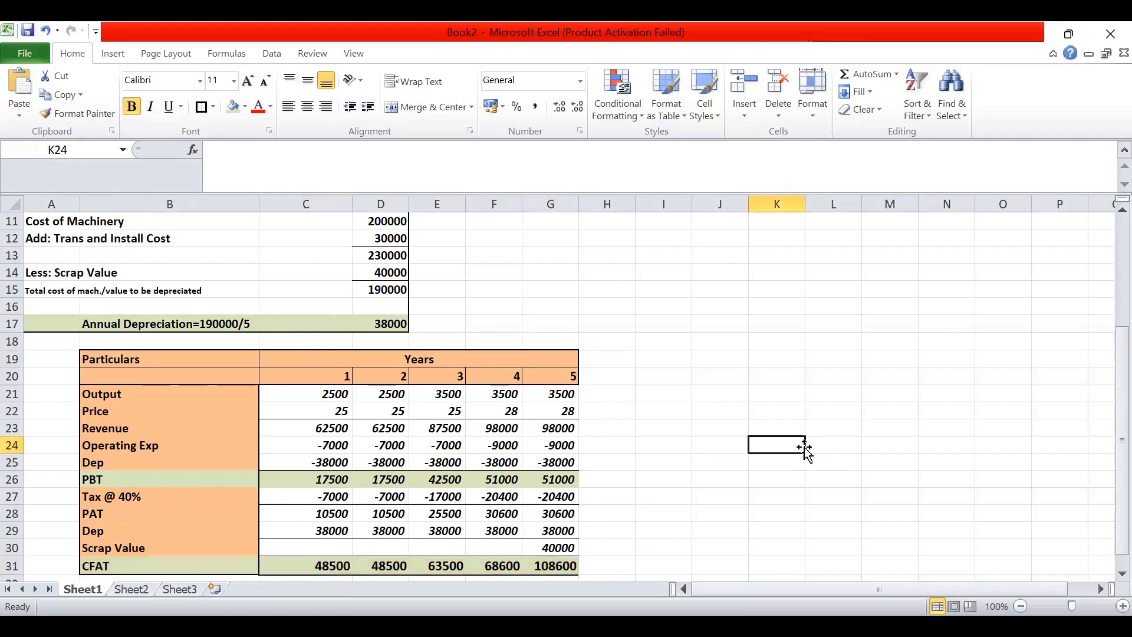